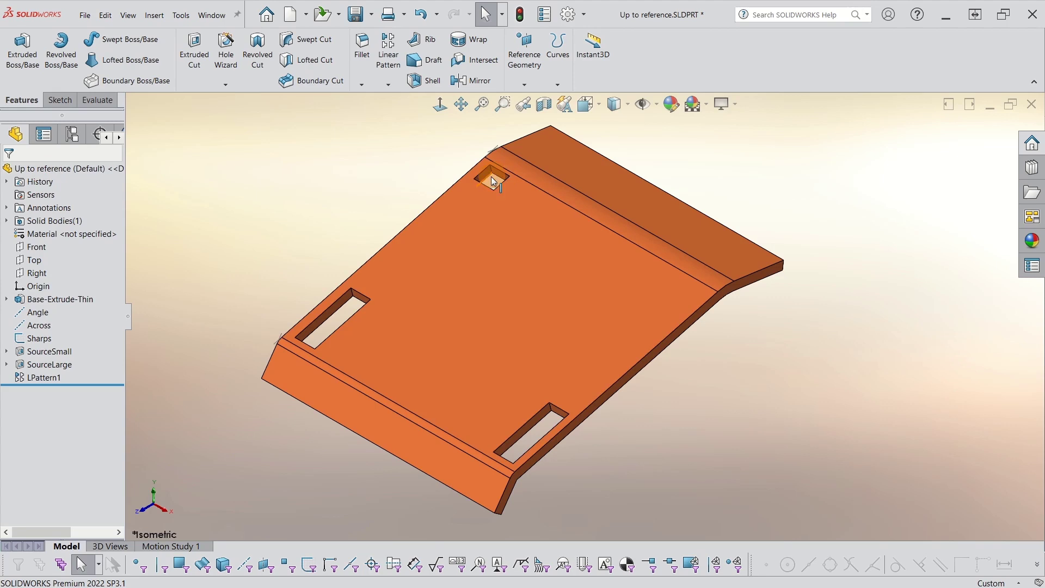
# Step: Start a linear pattern with Direction 1 along the top edge, up to the sloped bent face
pyautogui.click(390, 57)
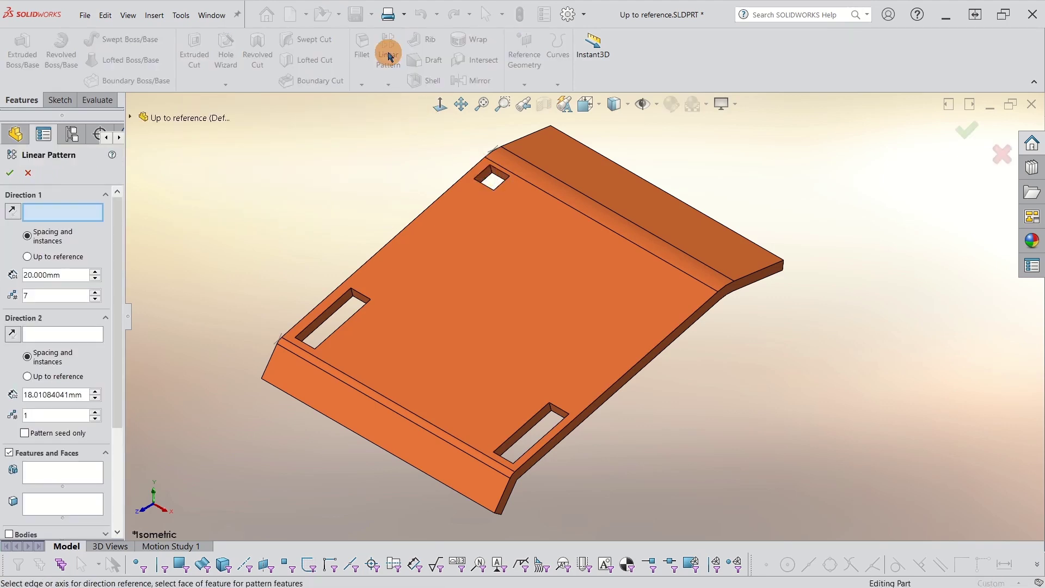
pyautogui.click(60, 214)
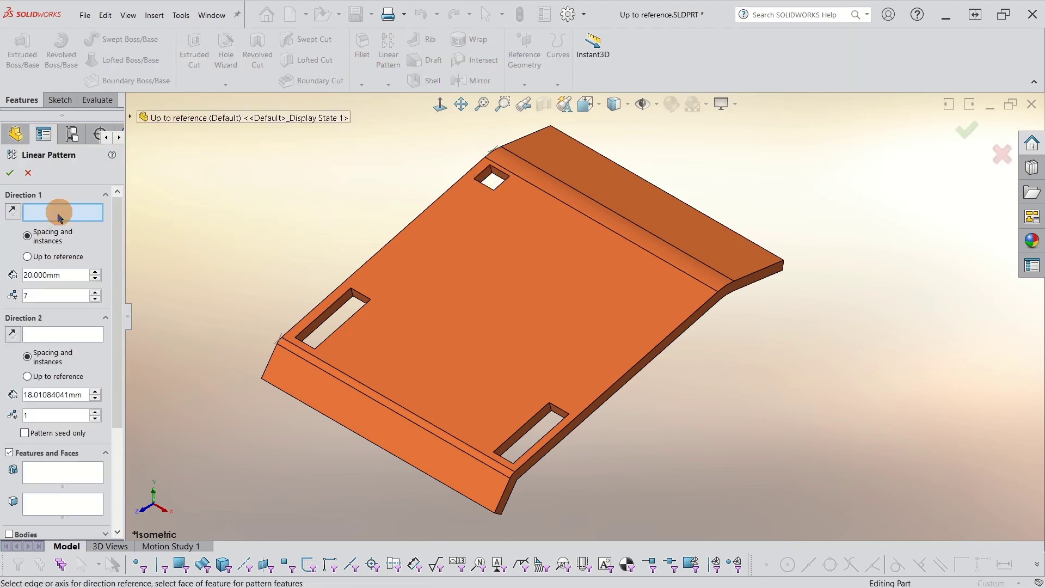
pyautogui.click(556, 133)
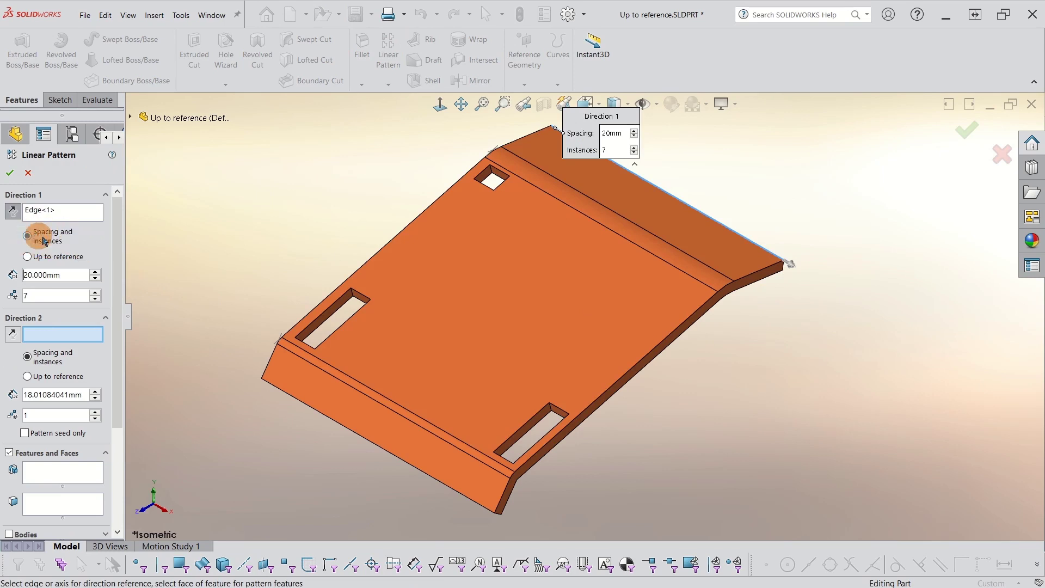
pyautogui.click(37, 258)
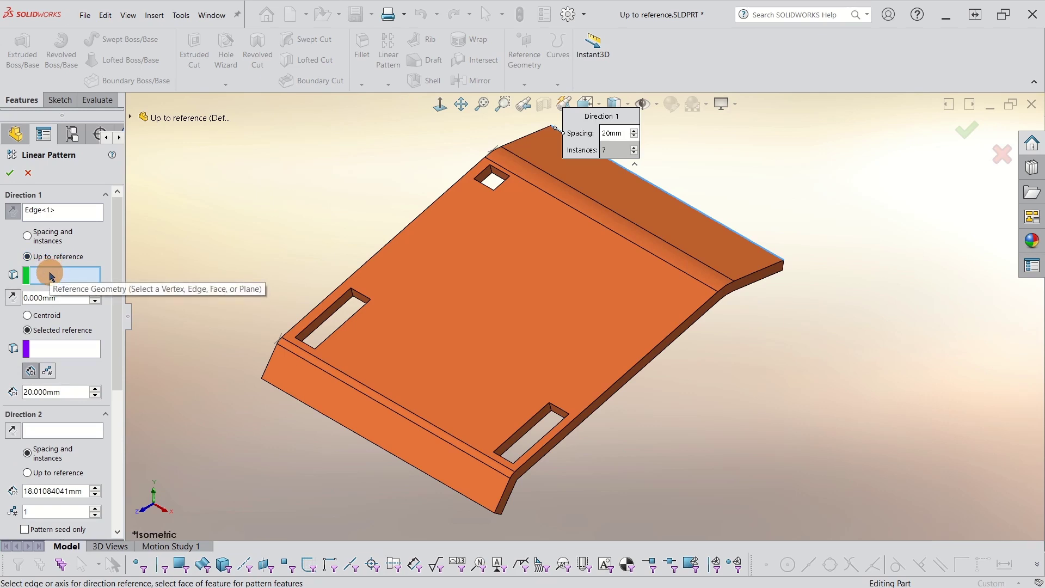
pyautogui.click(734, 288)
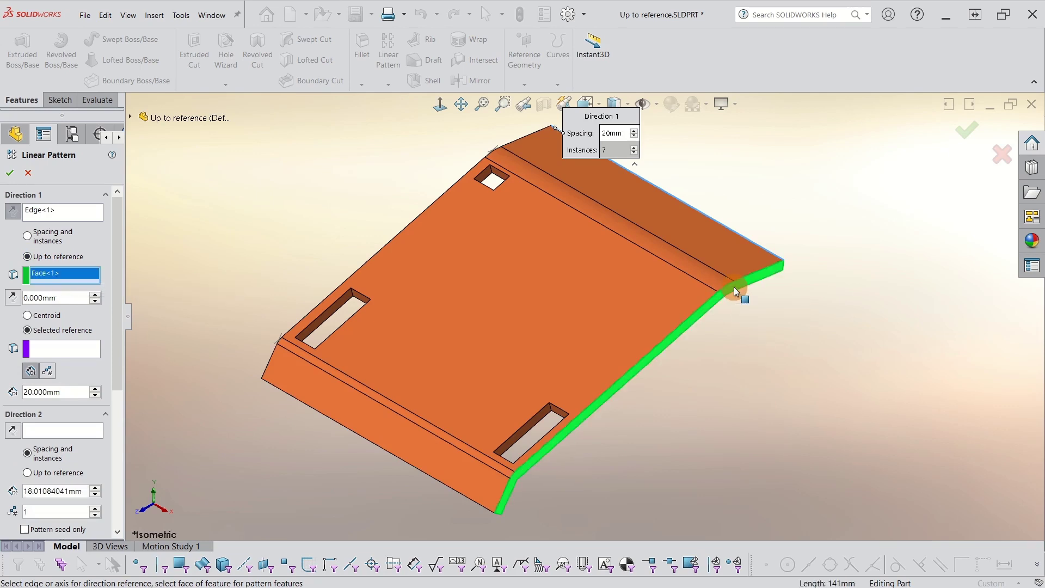
pyautogui.click(55, 282)
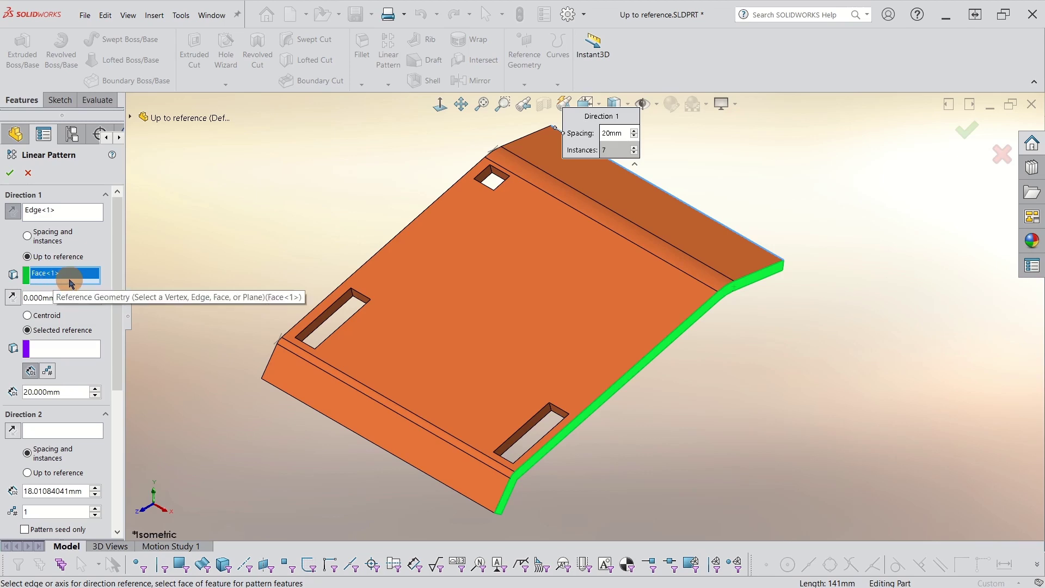
# Step: Set Direction 1 to Selected reference, collapse Direction 2, and activate the Features and Faces box
pyautogui.click(54, 351)
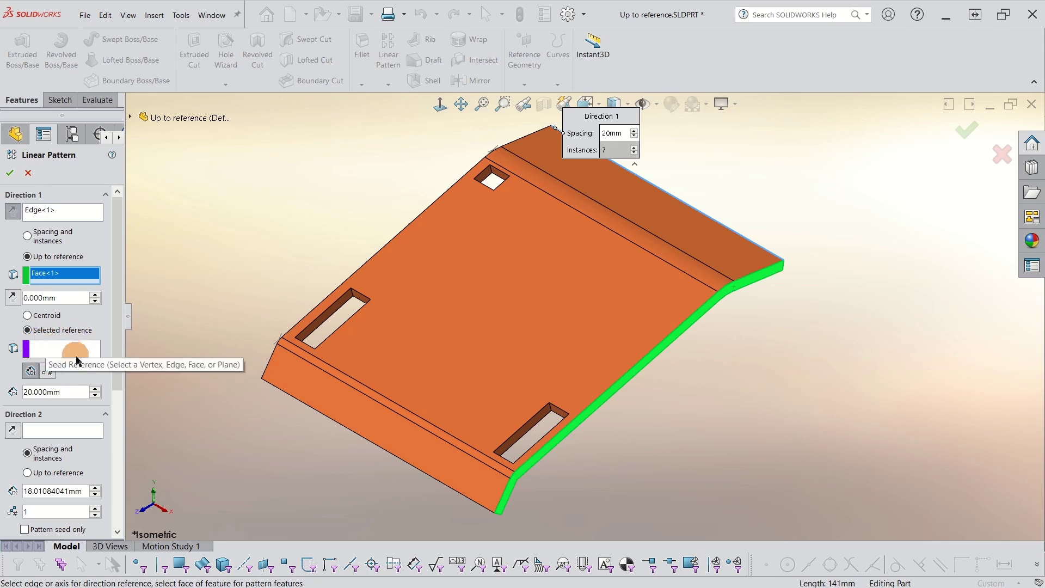
pyautogui.click(105, 413)
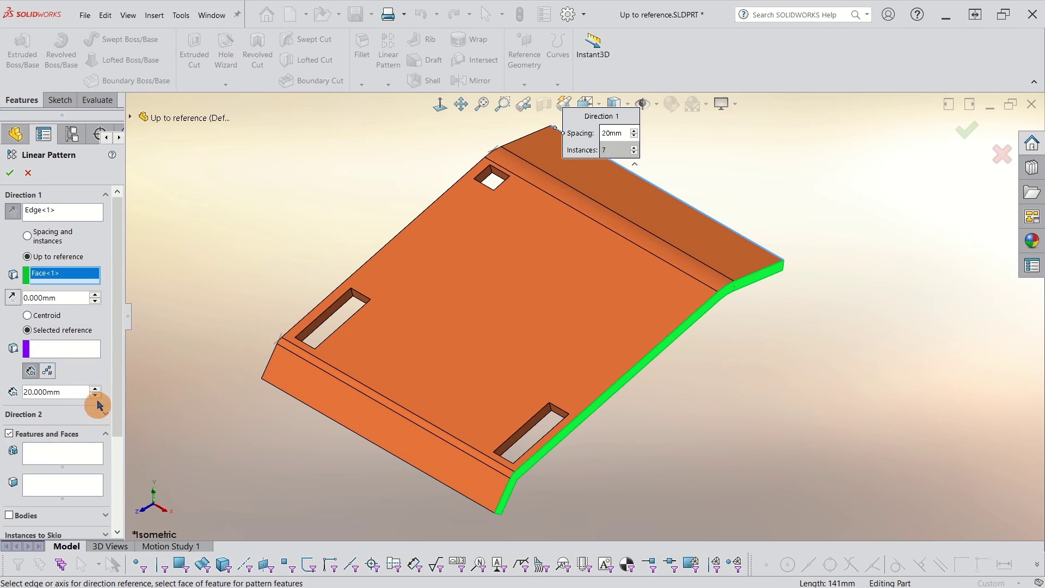
pyautogui.click(41, 453)
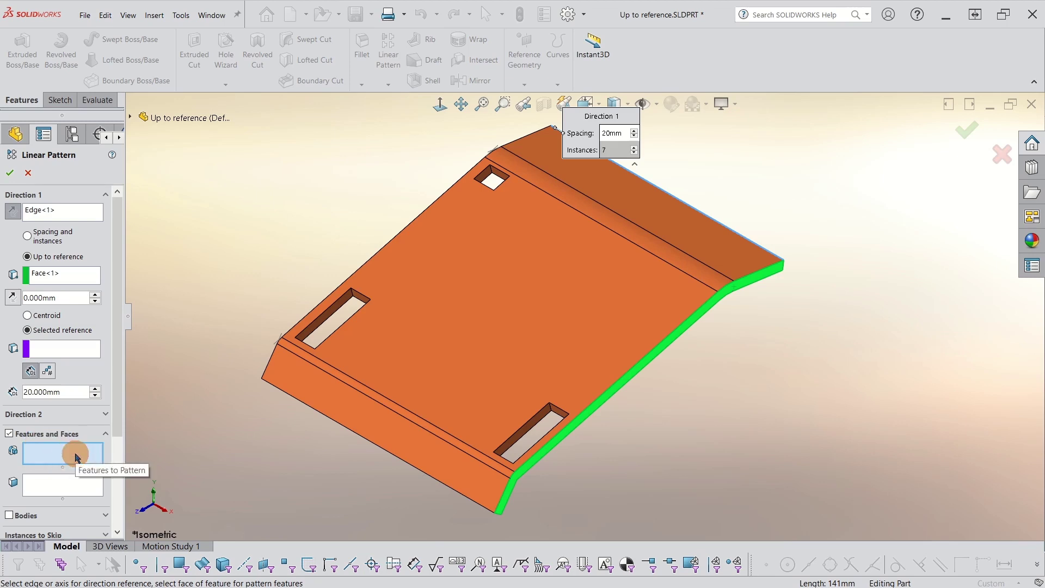
# Step: Select the SourceSmall cut and use its edge as the seed reference
pyautogui.click(488, 179)
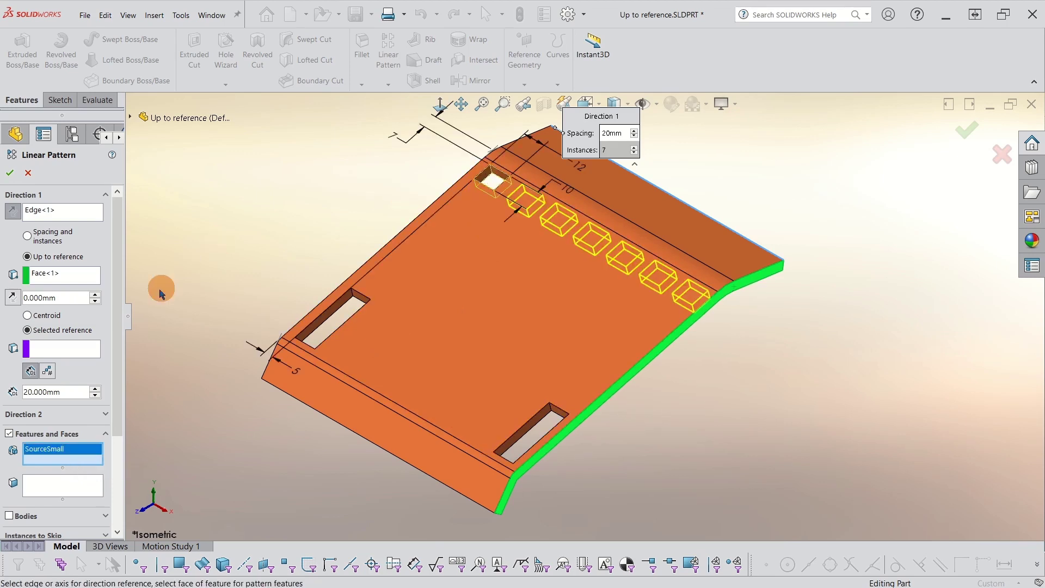
pyautogui.click(53, 350)
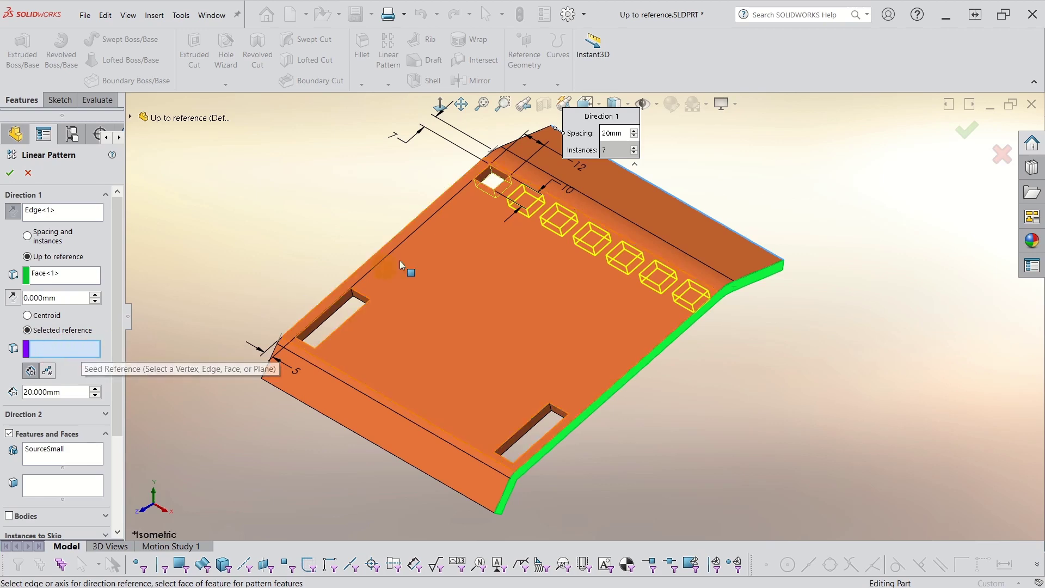
pyautogui.click(502, 188)
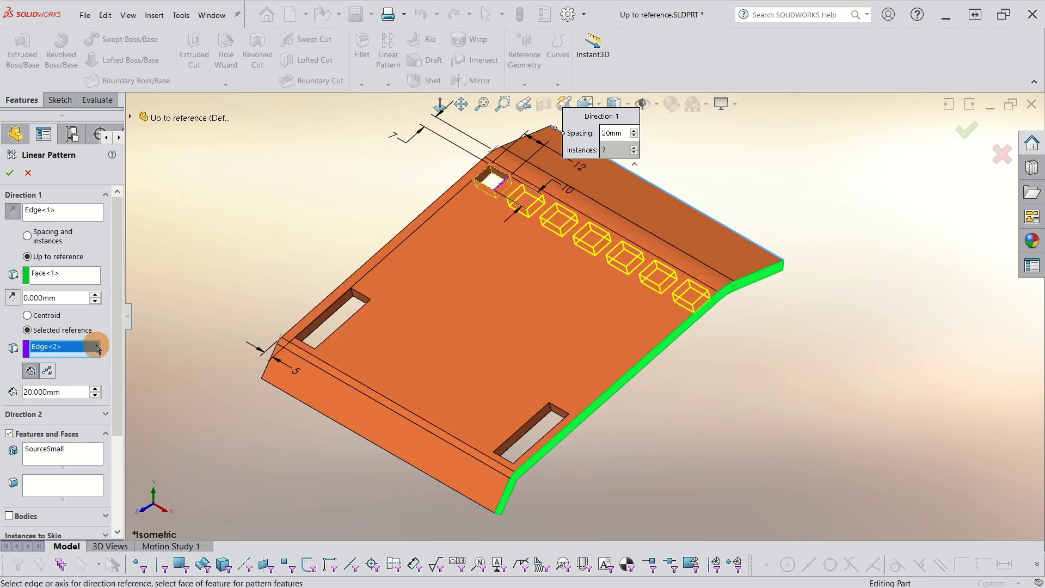
pyautogui.moveTo(279, 299); pyautogui.dragTo(194, 392, button='middle')
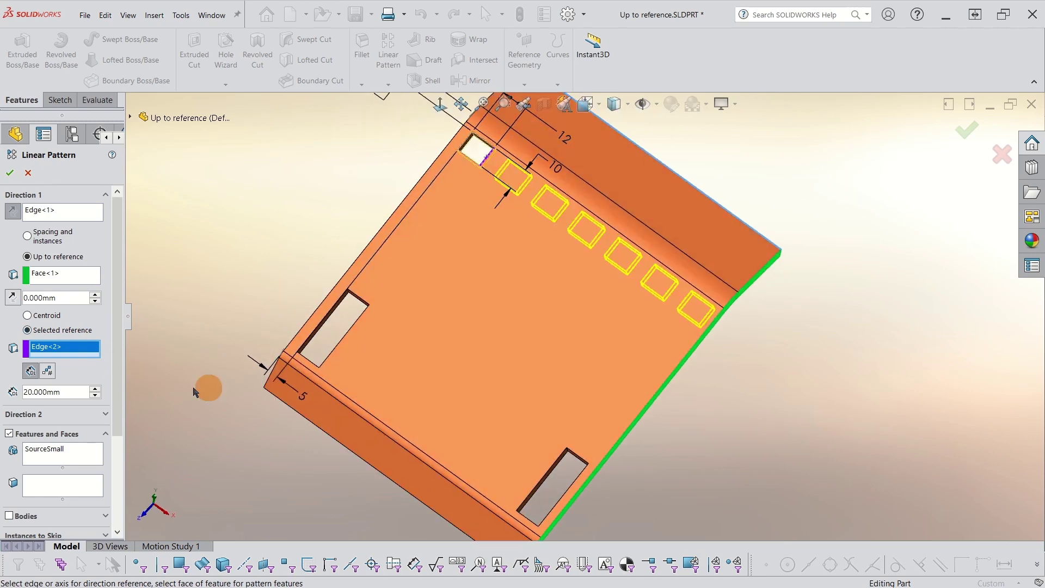
# Step: Switch Direction 1 to Number of instances and set it to 8
pyautogui.click(46, 372)
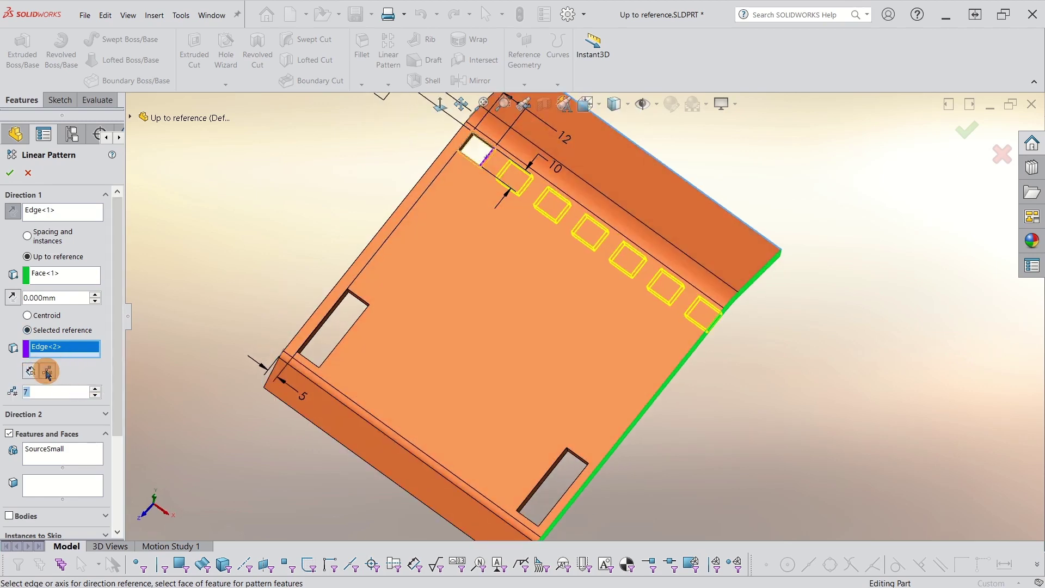
pyautogui.click(95, 390)
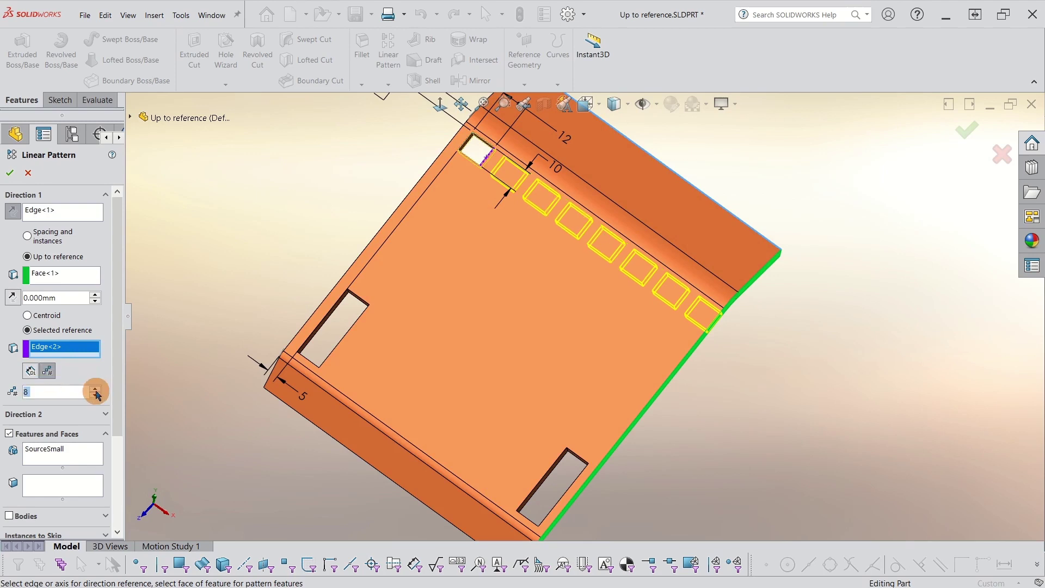
pyautogui.click(95, 390)
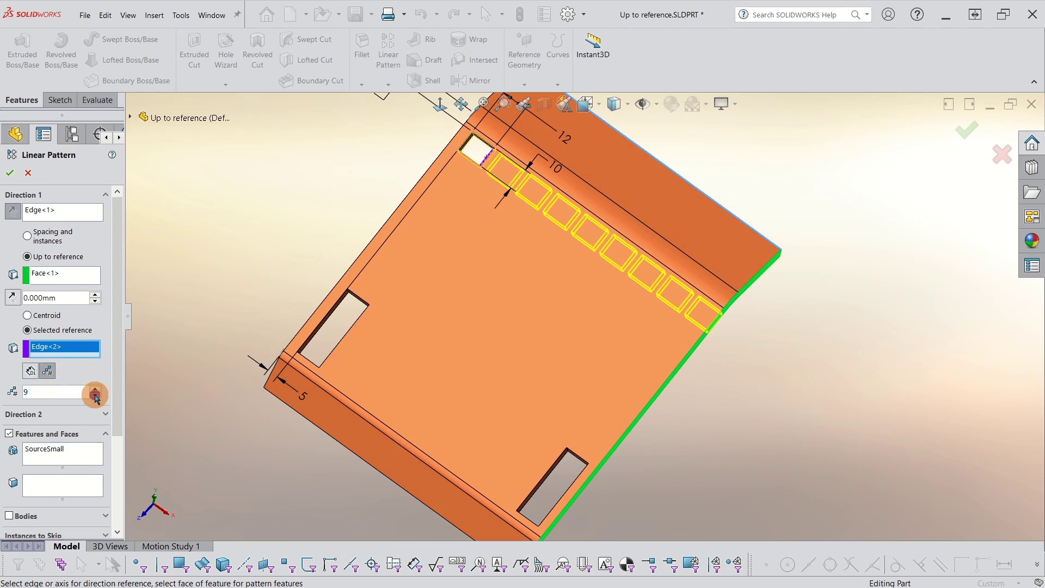
pyautogui.click(96, 396)
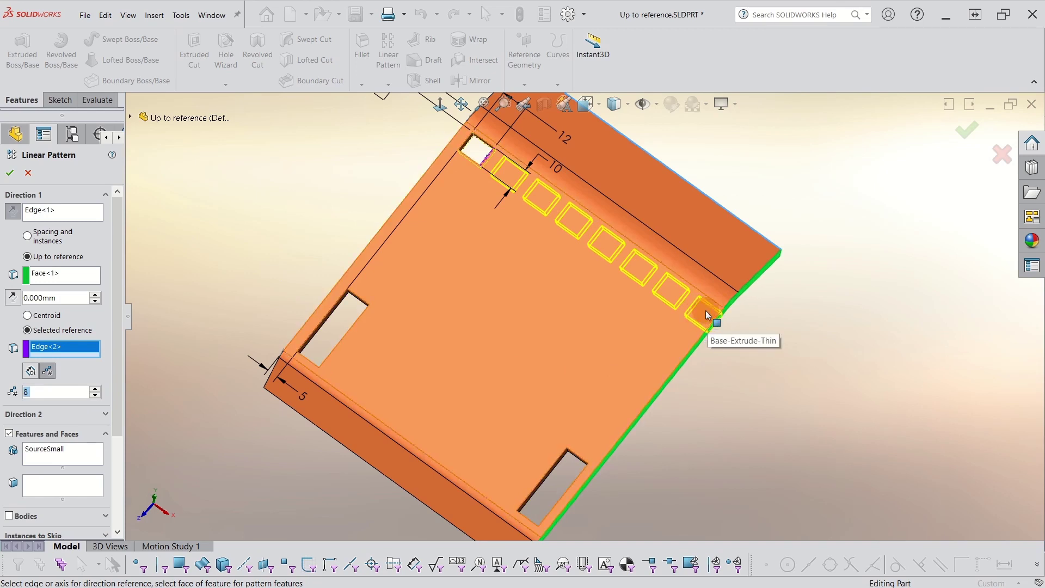
pyautogui.click(720, 316)
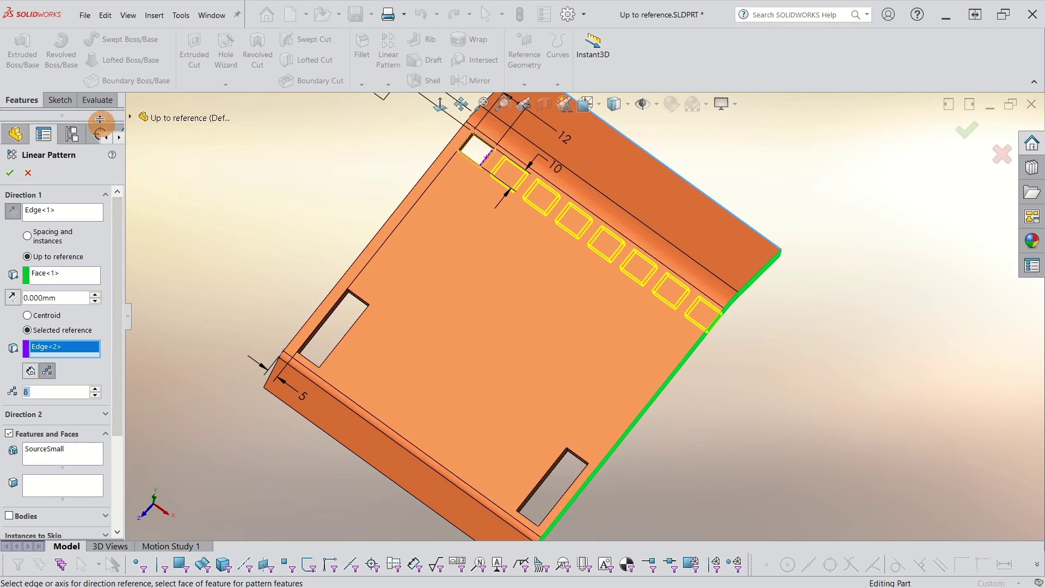
# Step: Open the Measure tool from the Evaluate tools
pyautogui.click(96, 101)
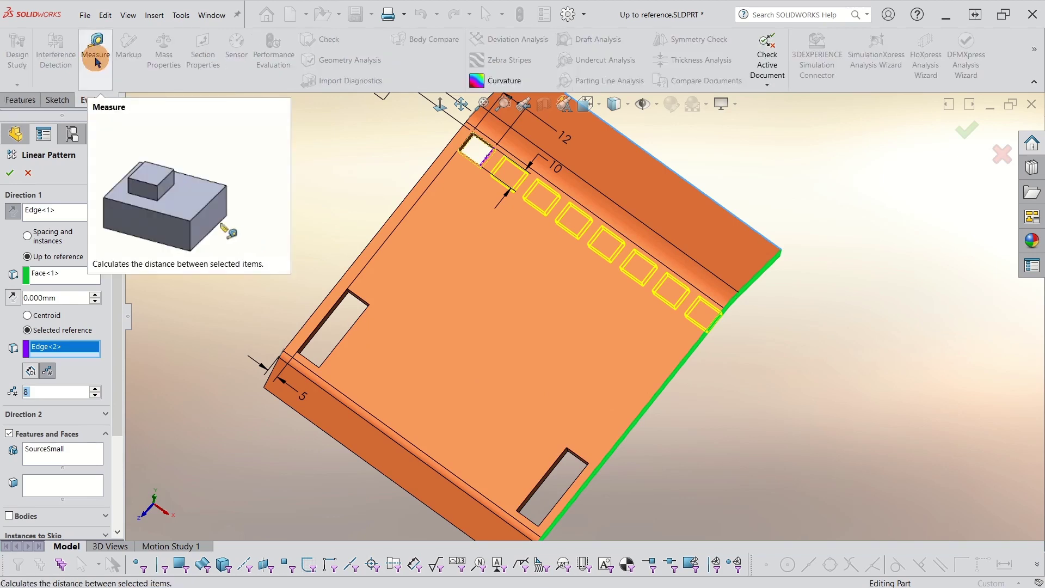
pyautogui.click(580, 440)
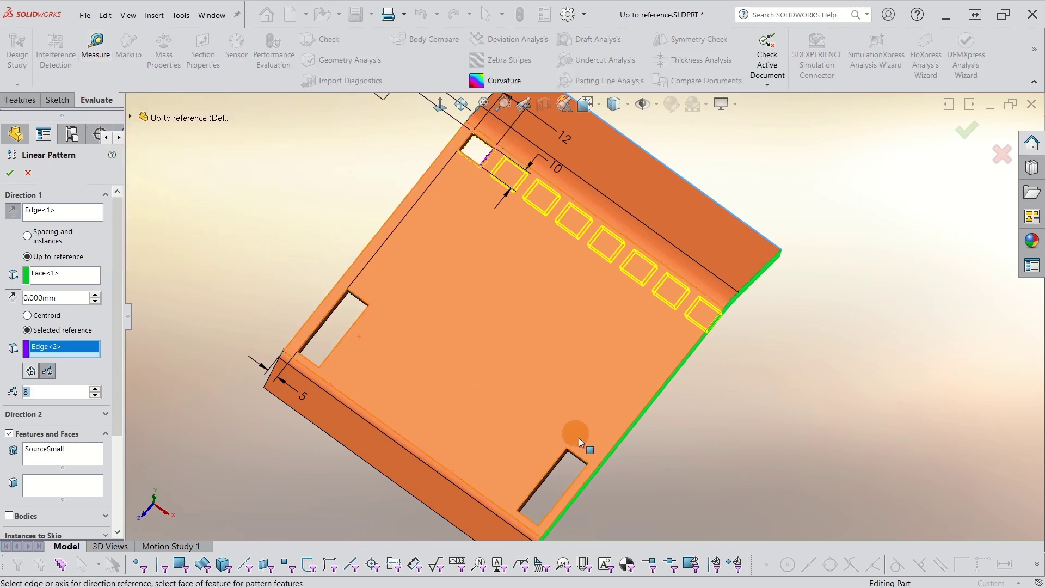
pyautogui.click(583, 485)
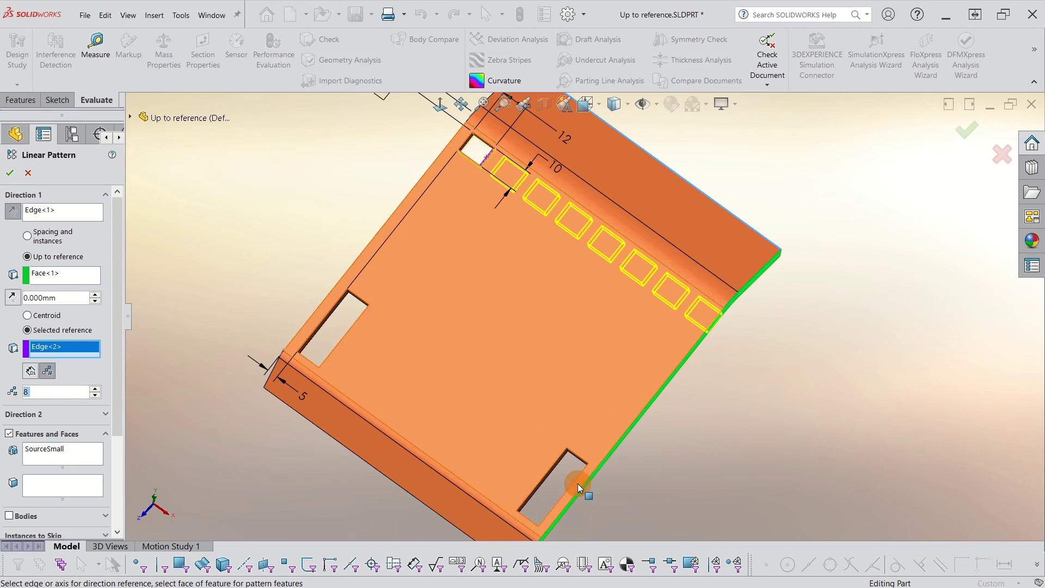
pyautogui.click(93, 45)
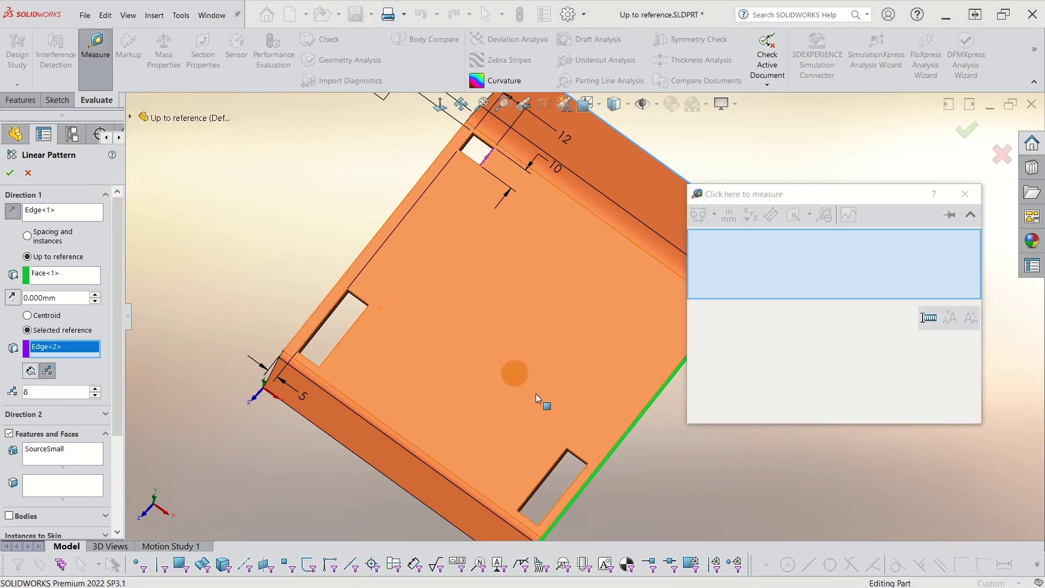
pyautogui.click(593, 467)
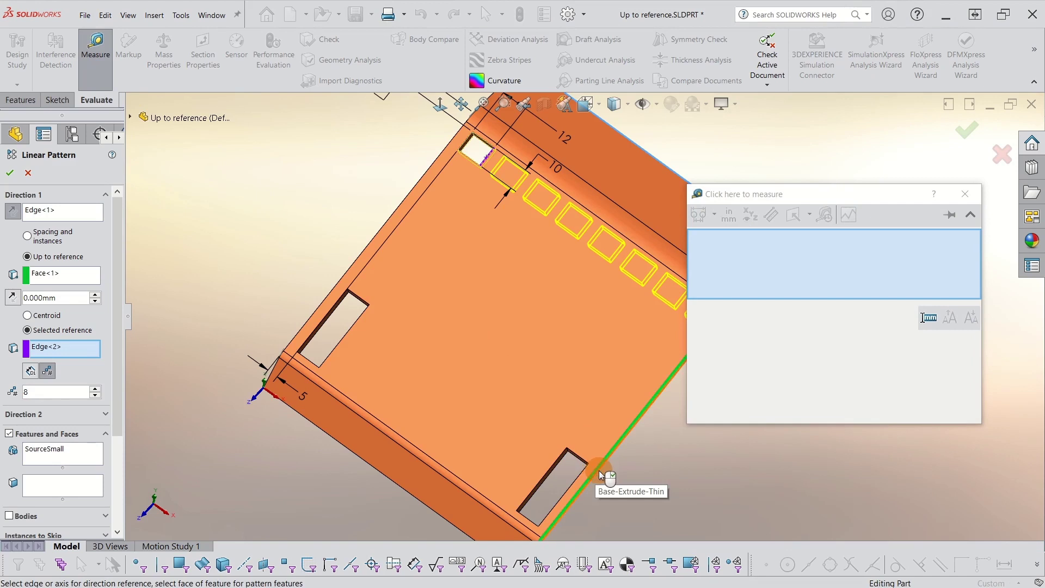
pyautogui.click(596, 470)
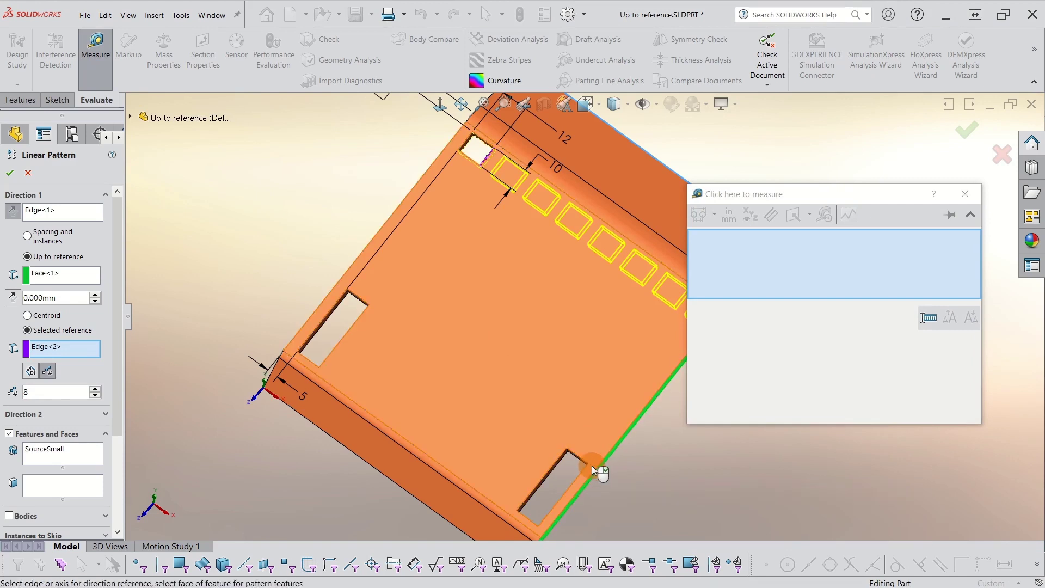
pyautogui.click(711, 316)
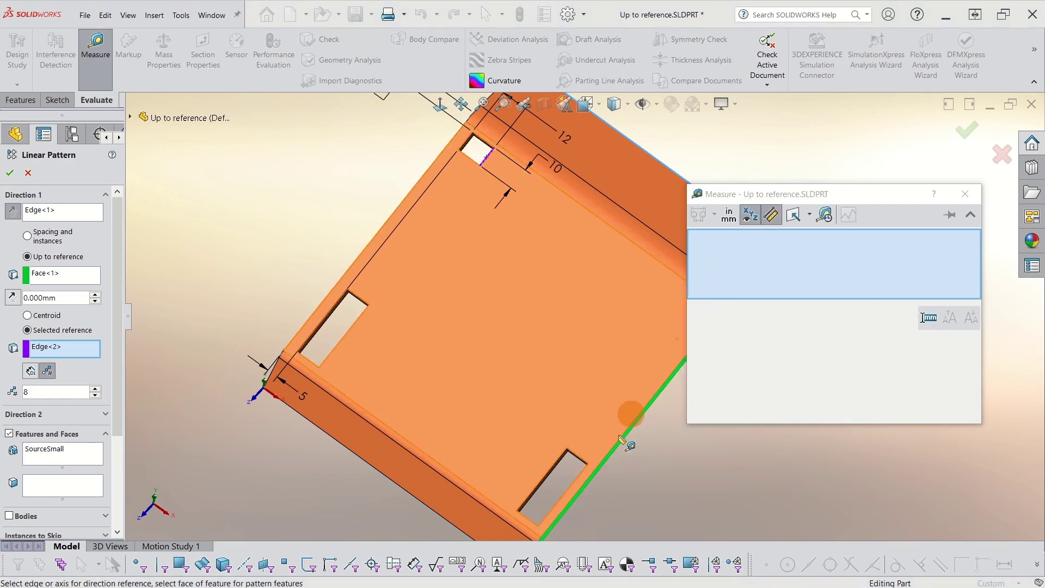
# Step: Measure from the lower slot's corner to the green edge and copy the 4 mm normal distance
pyautogui.click(598, 468)
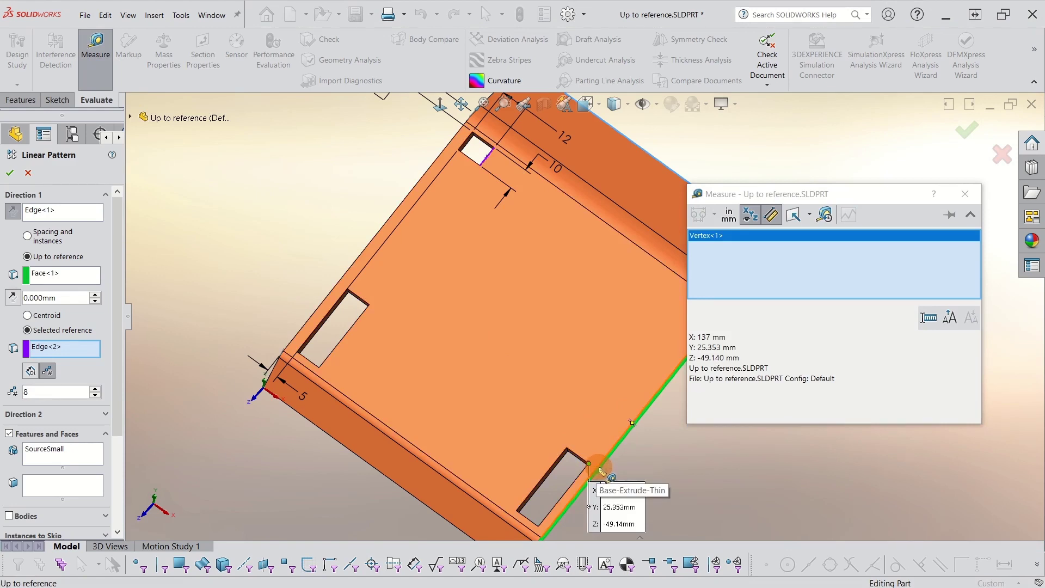
pyautogui.click(601, 467)
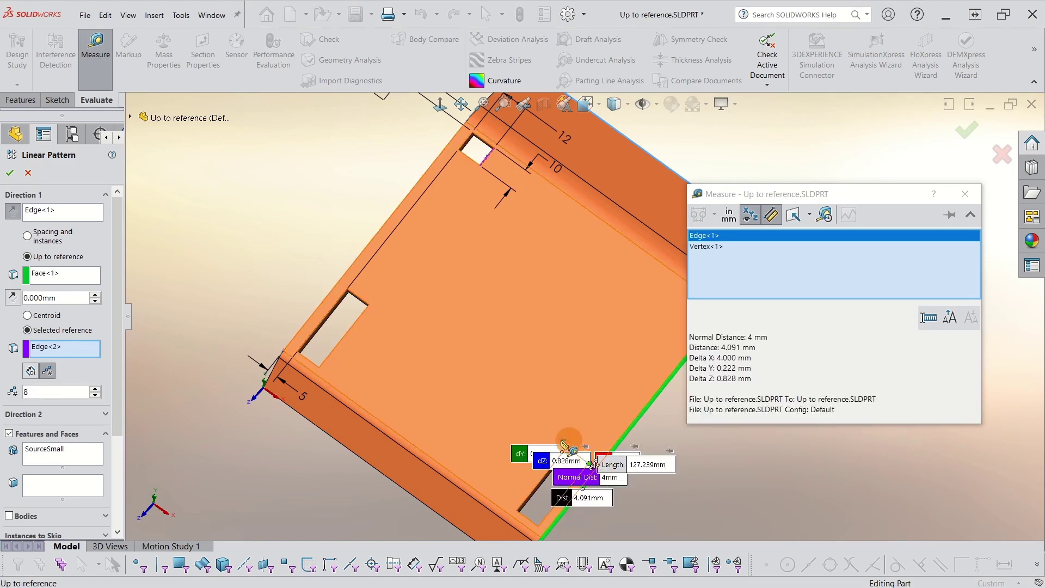
pyautogui.moveTo(602, 457); pyautogui.dragTo(616, 418)
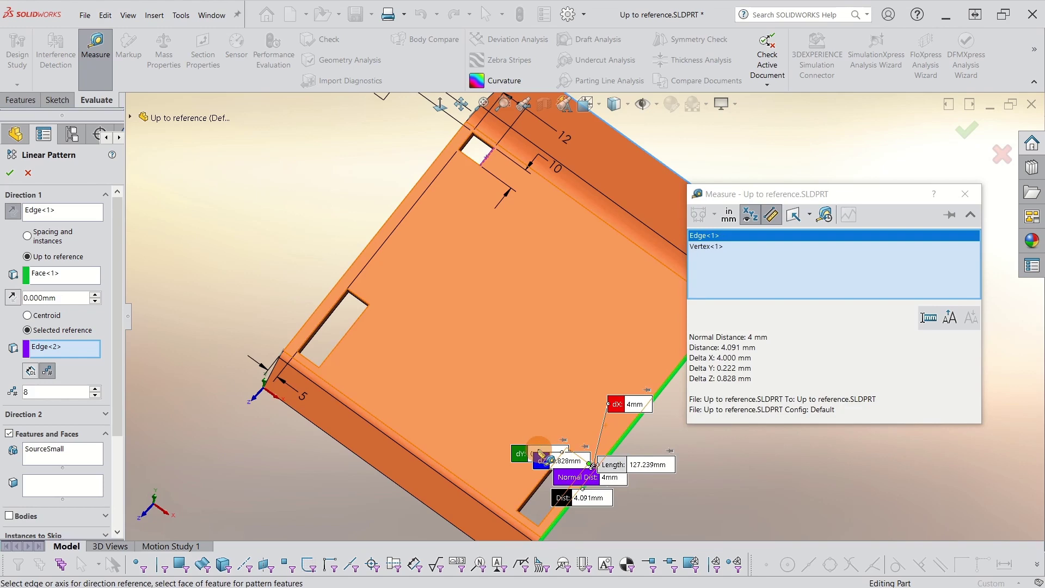
pyautogui.moveTo(521, 453); pyautogui.dragTo(470, 451)
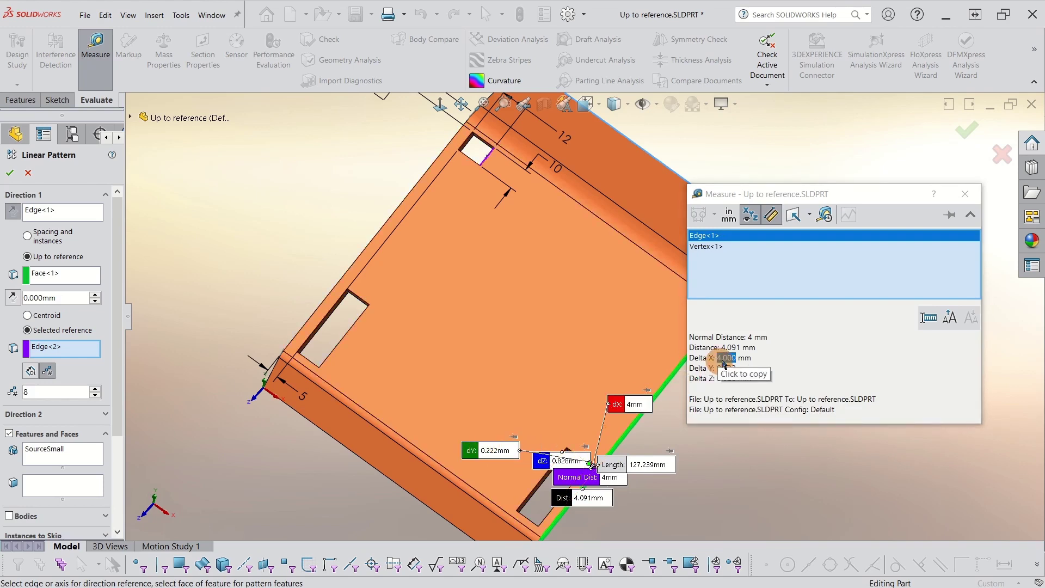
pyautogui.click(751, 338)
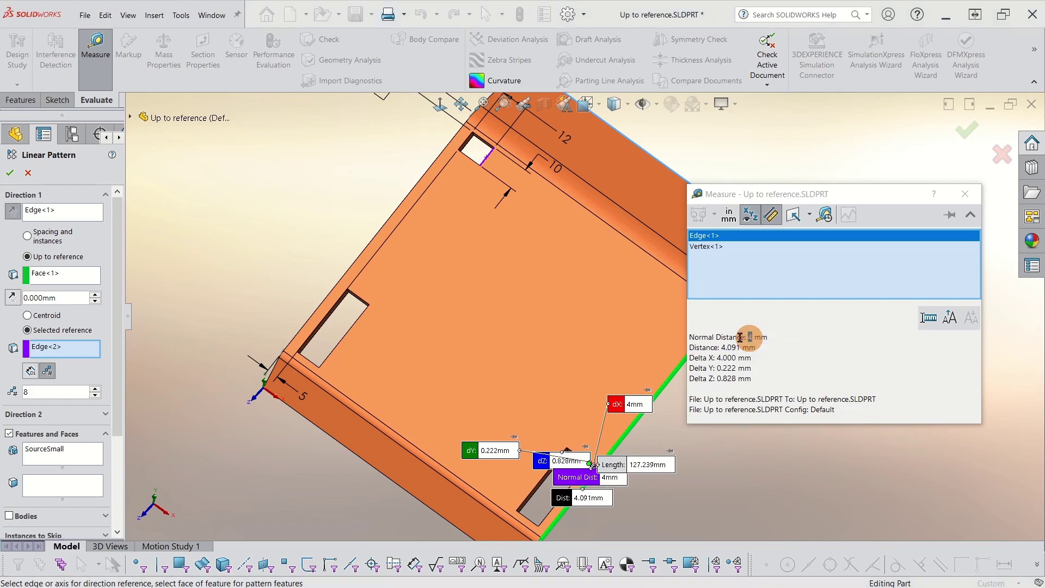
# Step: Paste 4 mm into the Direction 1 offset distance field
pyautogui.click(55, 299)
pyautogui.moveTo(57, 299); pyautogui.dragTo(17, 303)
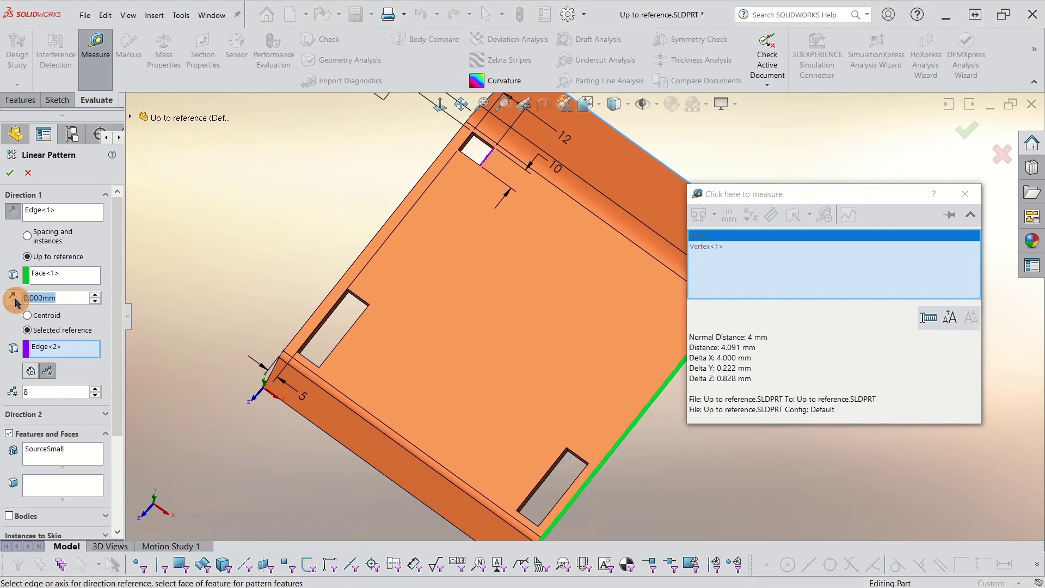
pyautogui.write('4mm')
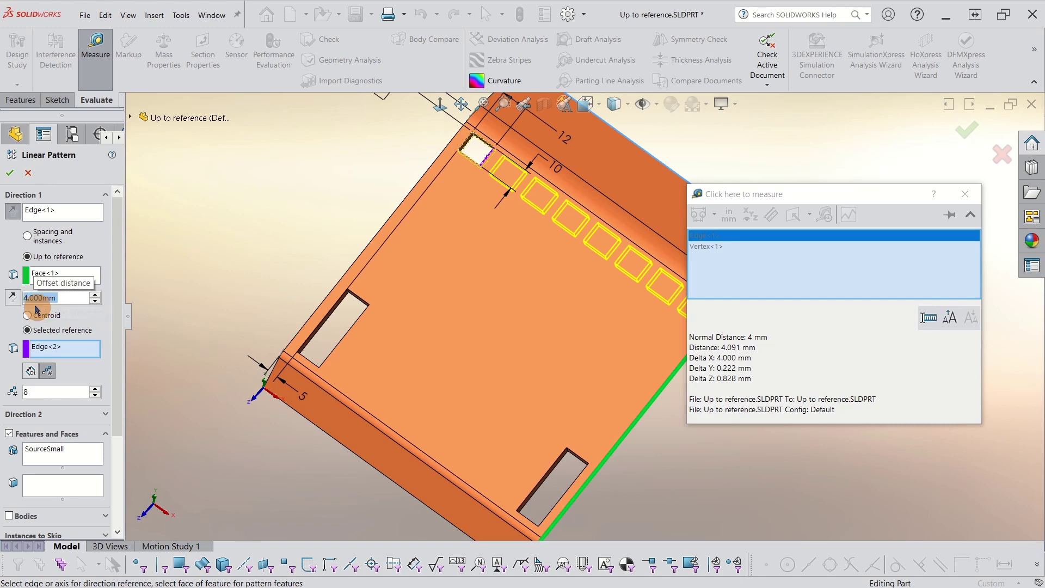
pyautogui.click(842, 278)
# Step: Close Measure, set Direction 1 to 7 instances, and expand Direction 2
pyautogui.click(974, 197)
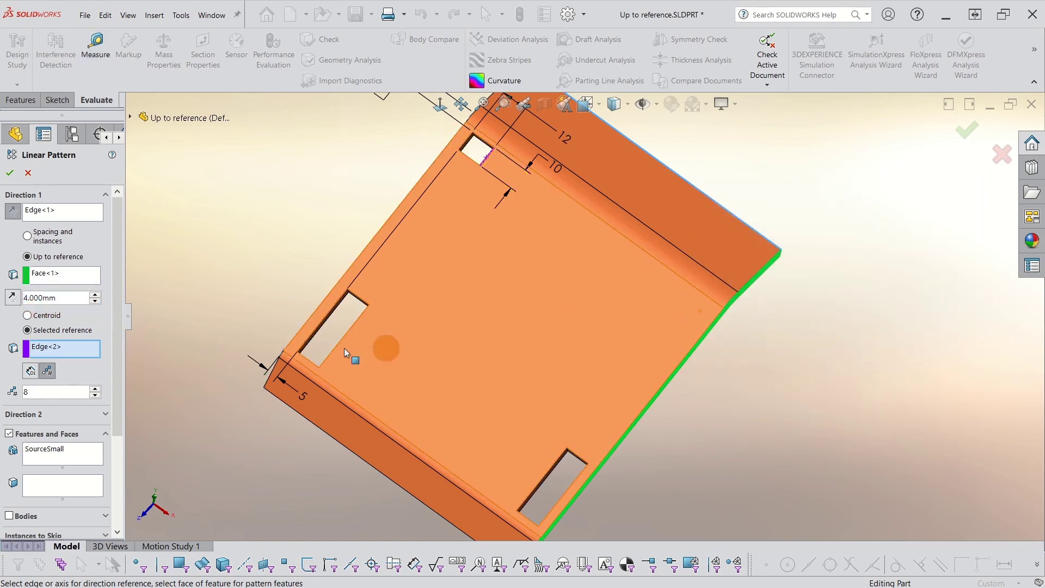
pyautogui.click(94, 390)
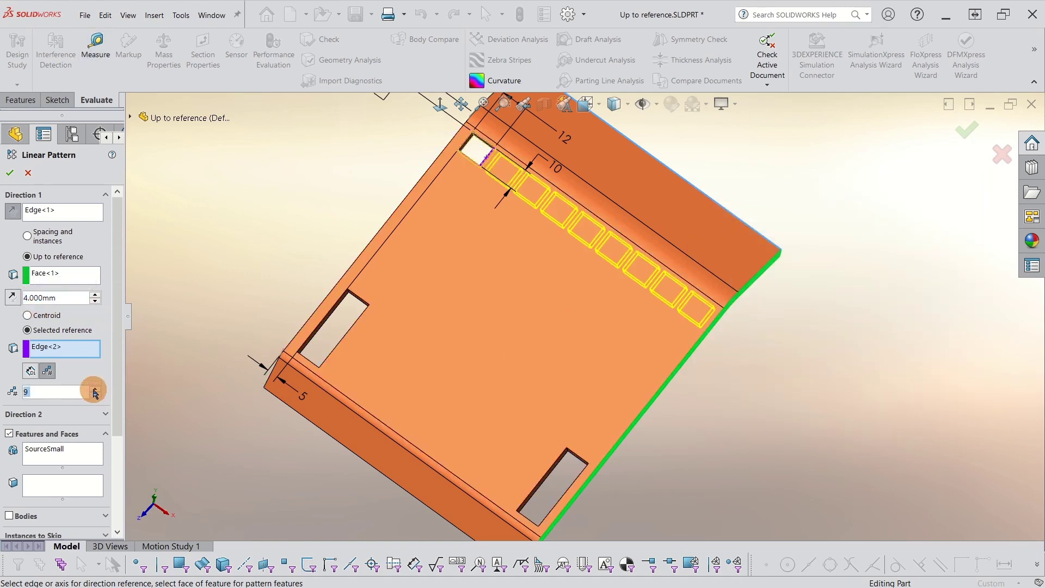
pyautogui.click(95, 396)
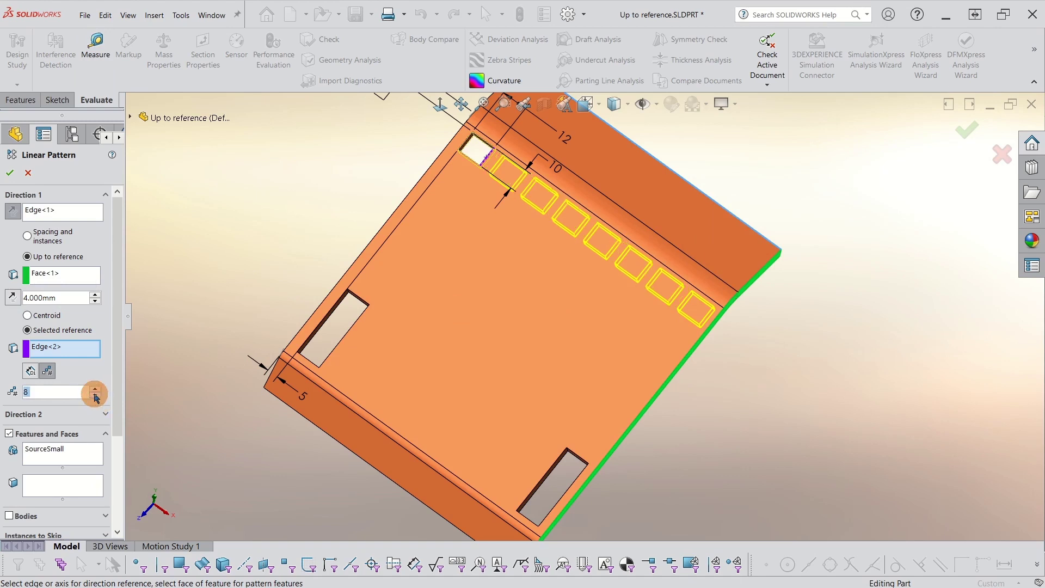
pyautogui.click(95, 396)
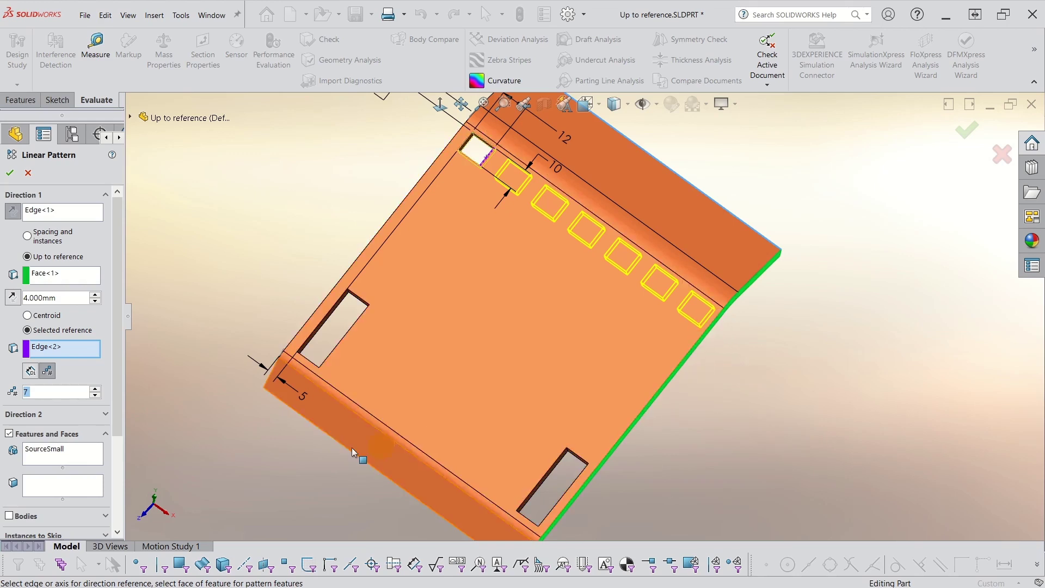
pyautogui.click(105, 416)
# Step: Run Direction 2 along the left edge, Up to reference Point5@Sharps
pyautogui.click(64, 431)
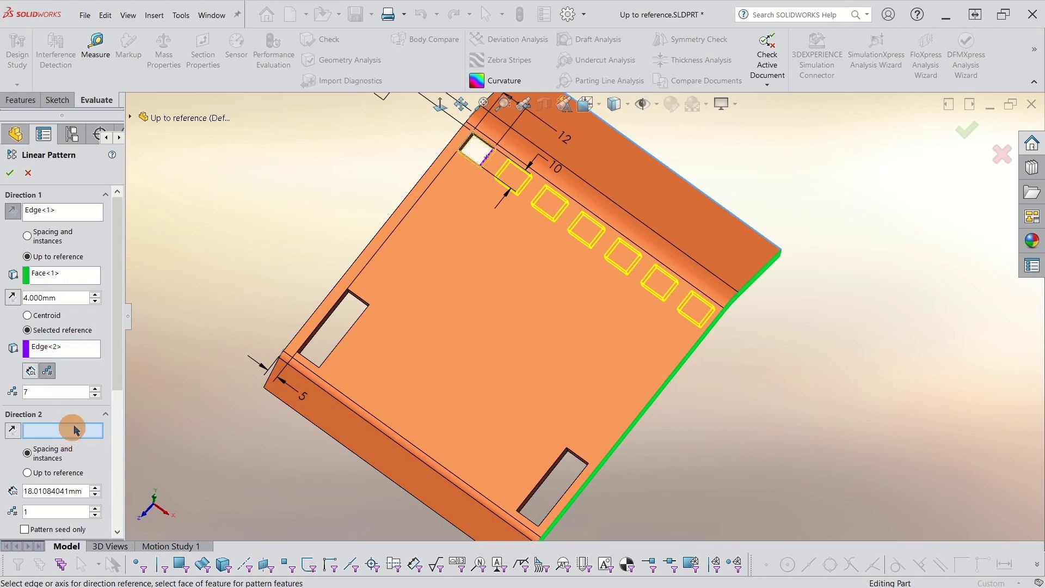
pyautogui.click(458, 143)
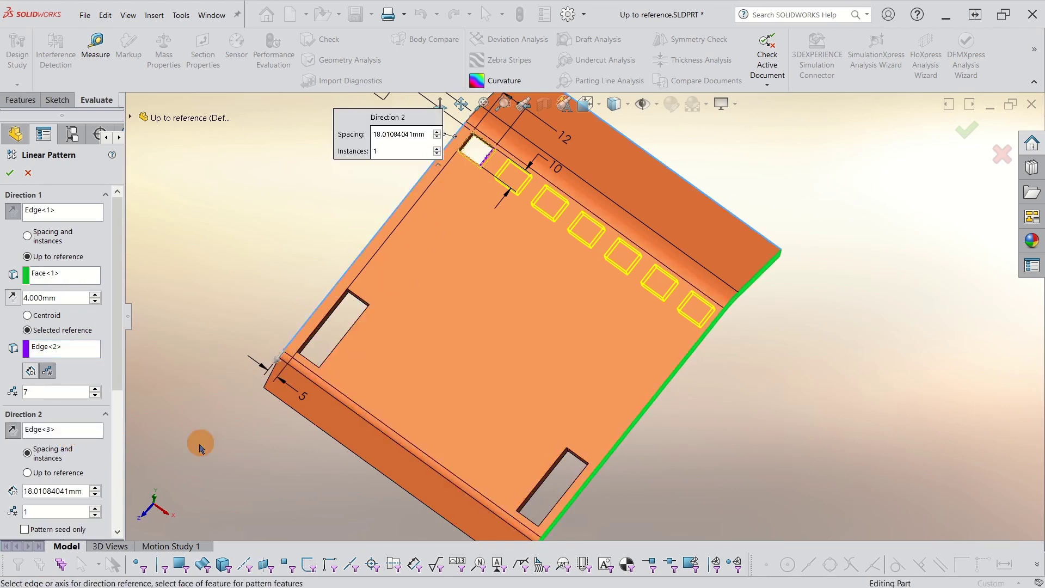
pyautogui.scroll(-3, 117, 365)
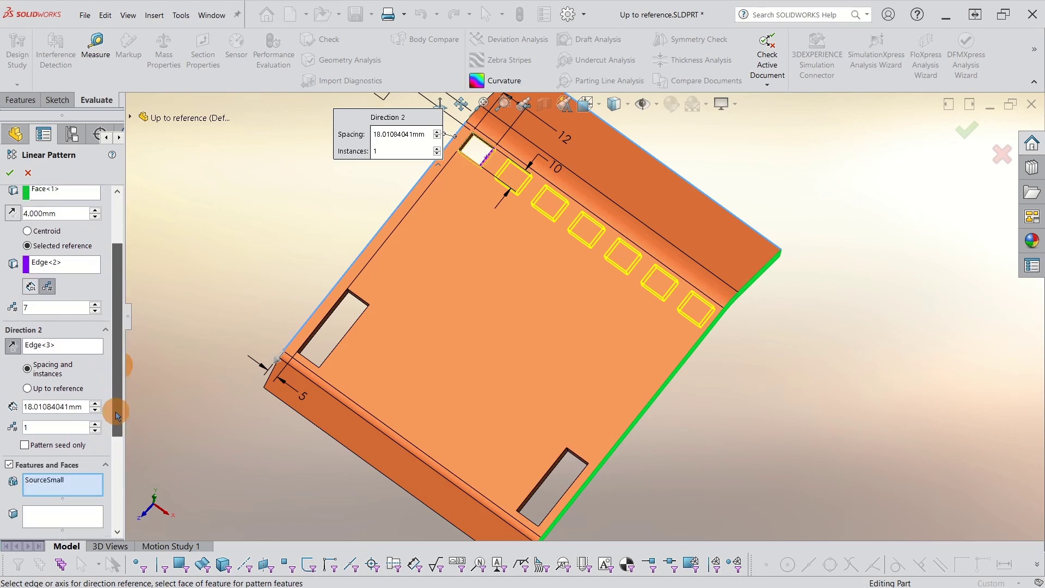
pyautogui.click(42, 388)
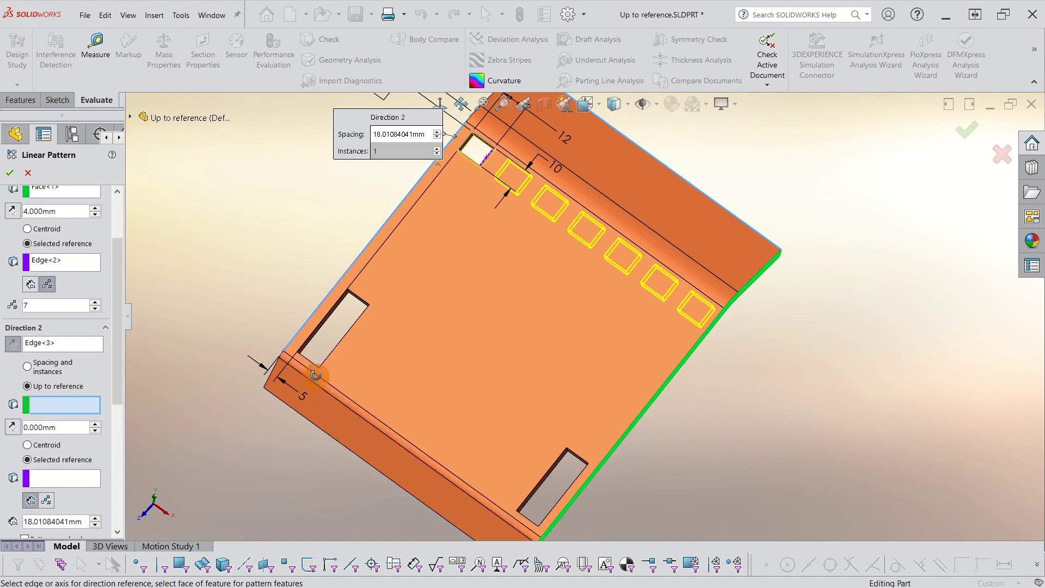
pyautogui.scroll(-5, 320, 385)
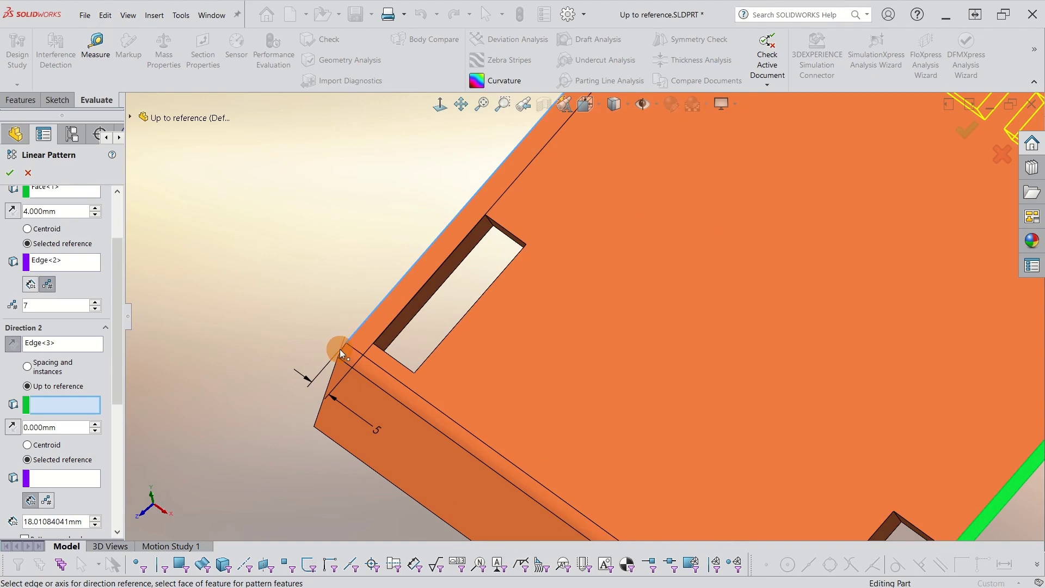
pyautogui.click(340, 350)
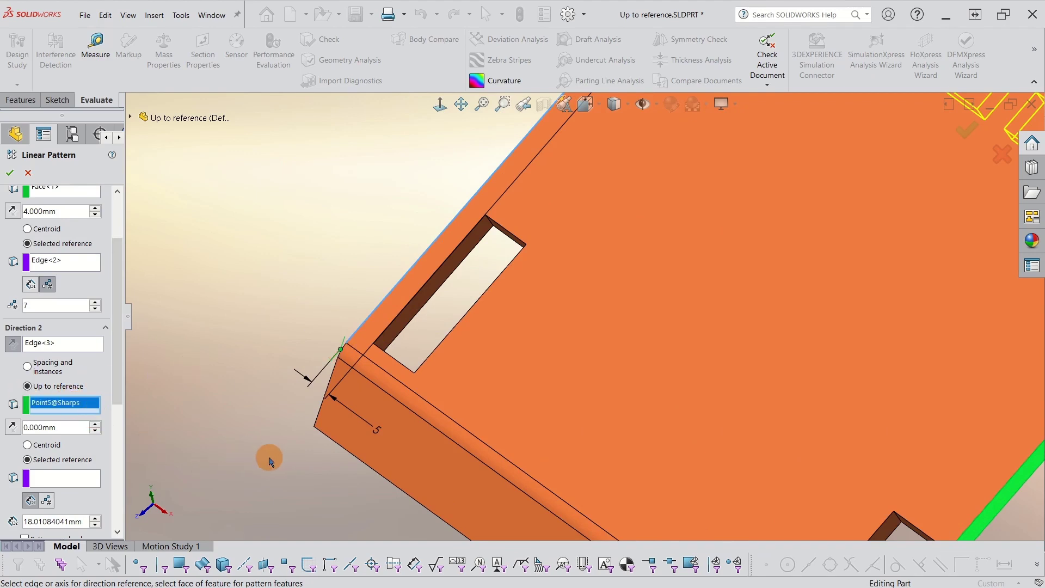
pyautogui.press('f')
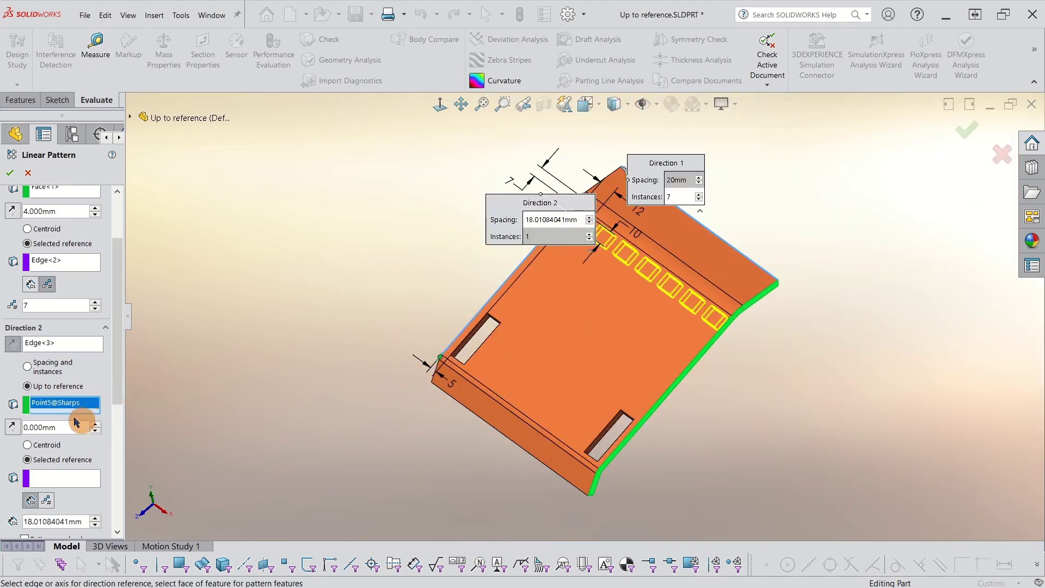
# Step: Set the Direction 2 offset to 9 mm
pyautogui.click(59, 409)
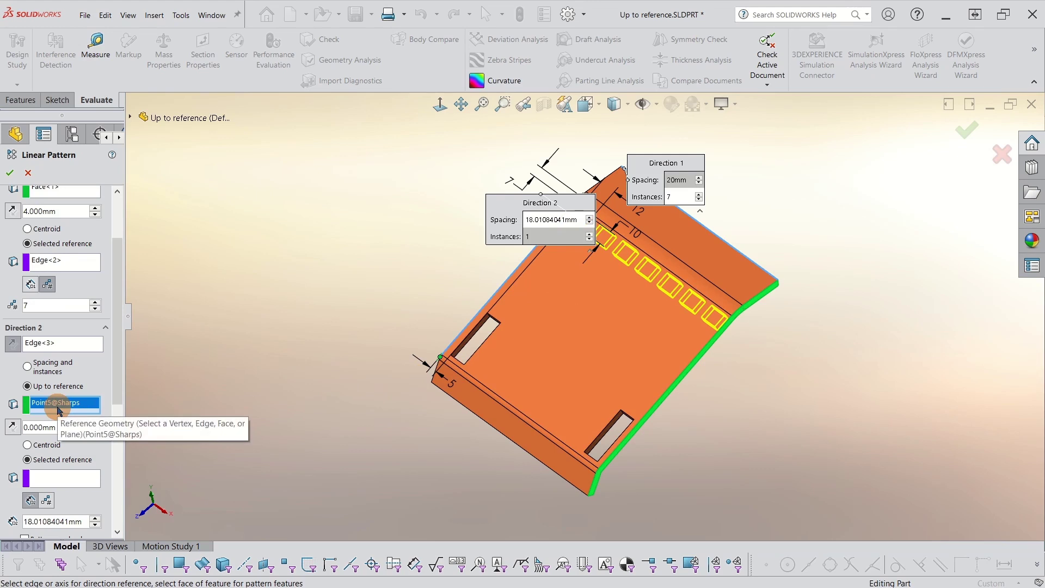
pyautogui.click(44, 427)
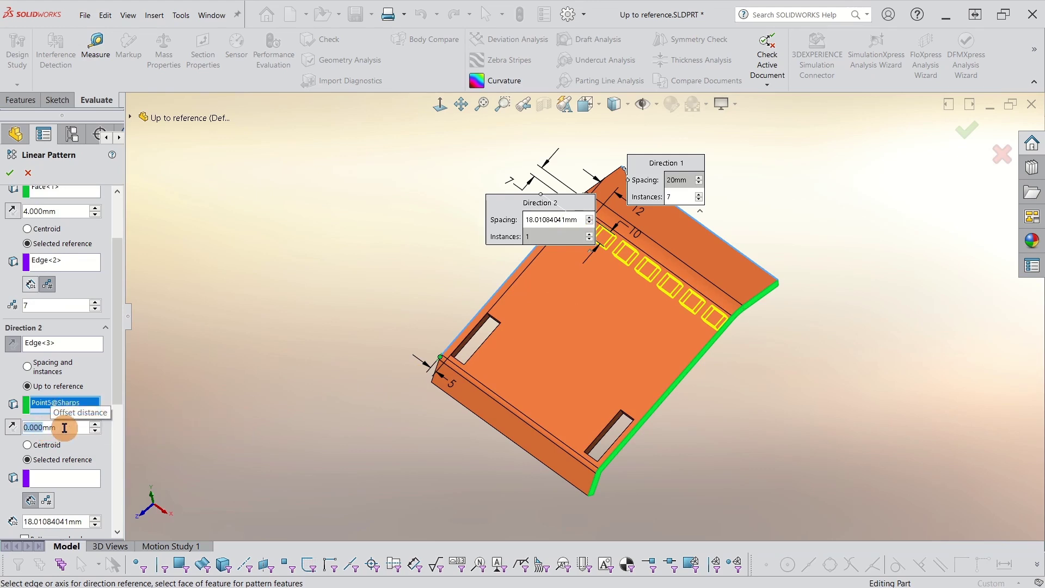
pyautogui.write('9')
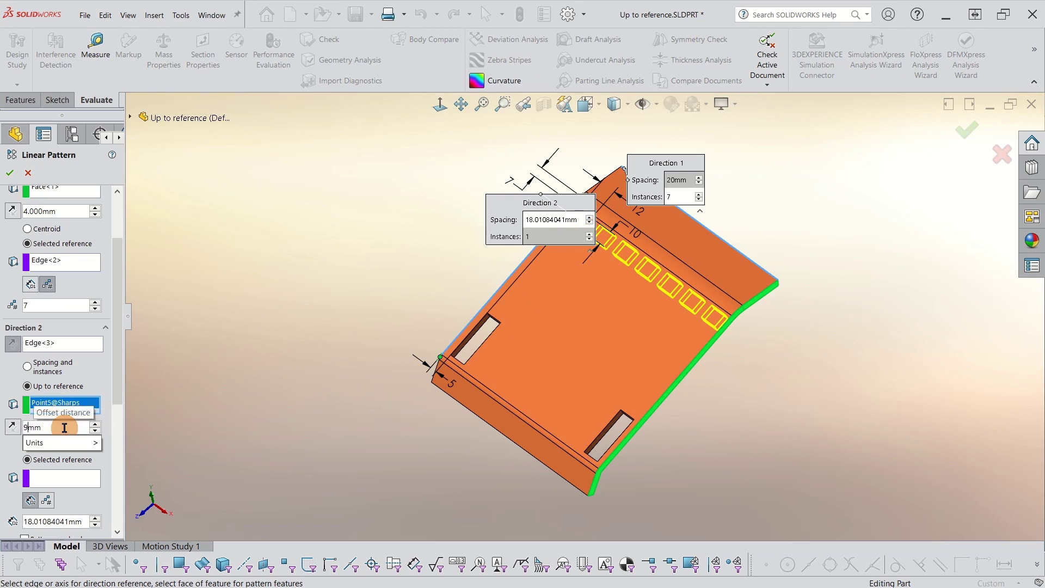
pyautogui.press('Return')
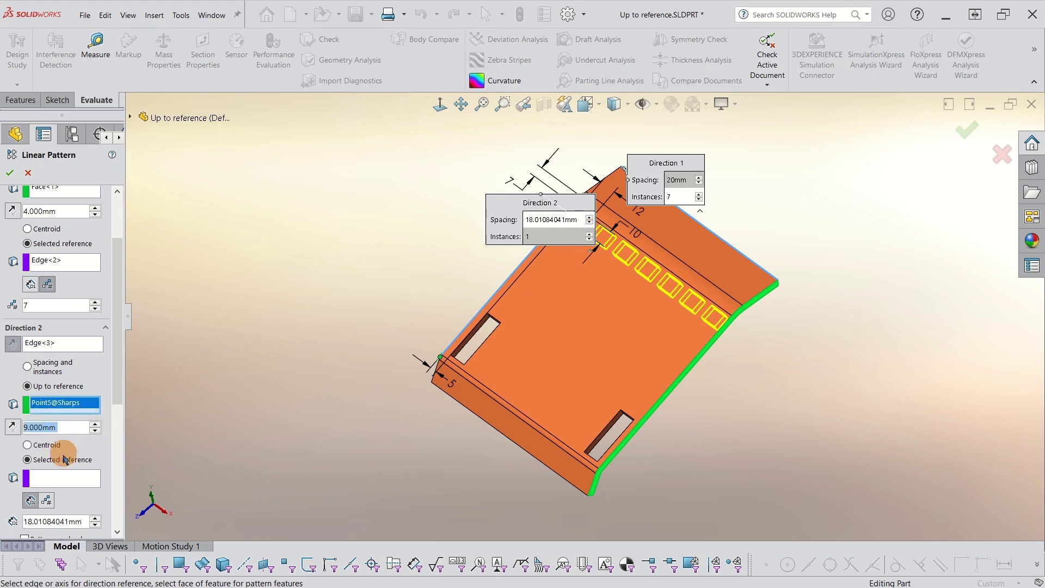
# Step: Use a seed-cut edge as Direction 2's reference and set Direction 2 to 7 instances
pyautogui.click(53, 482)
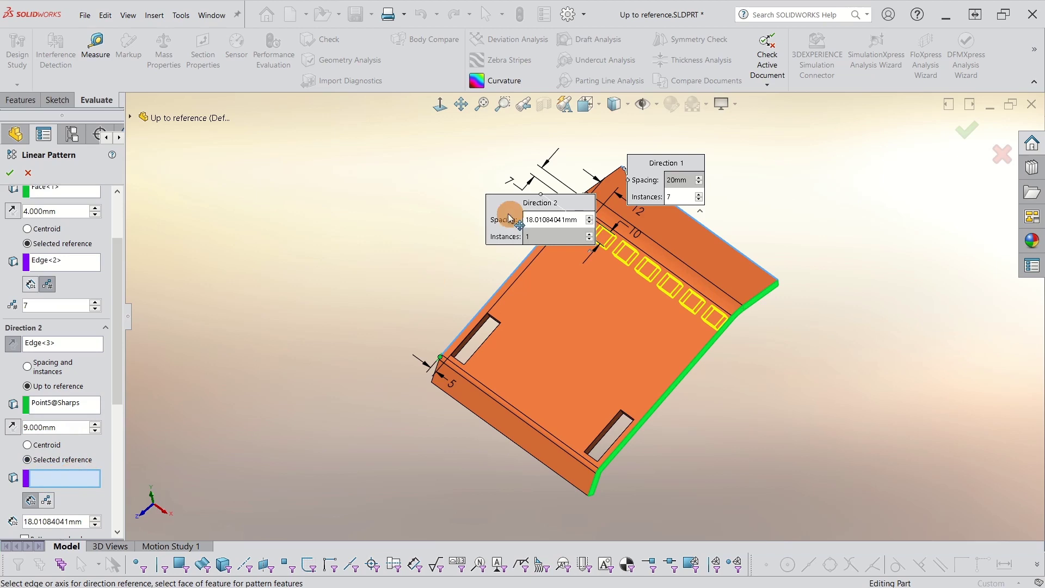
pyautogui.moveTo(498, 205); pyautogui.dragTo(408, 157)
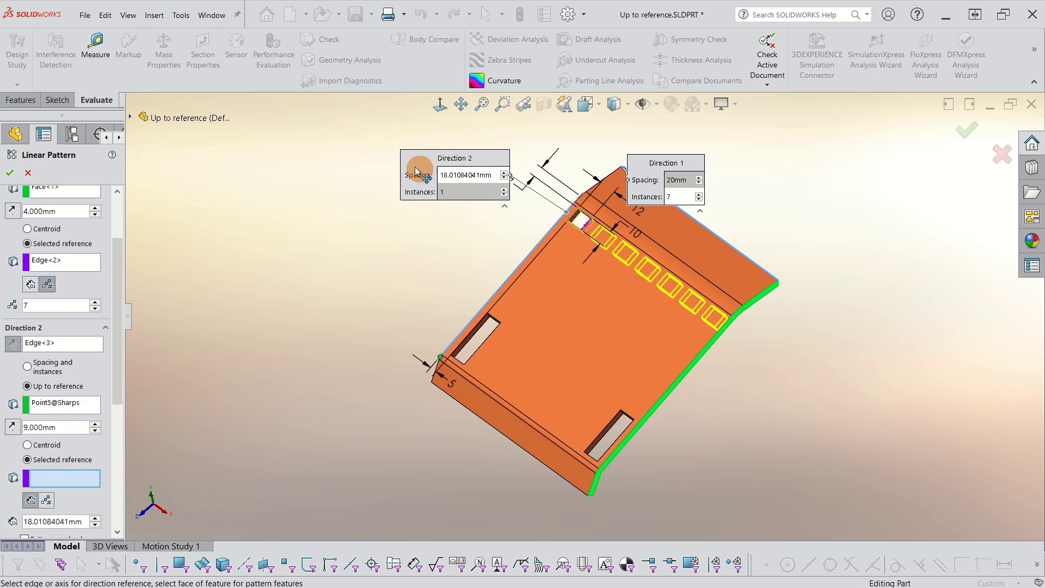
pyautogui.click(579, 231)
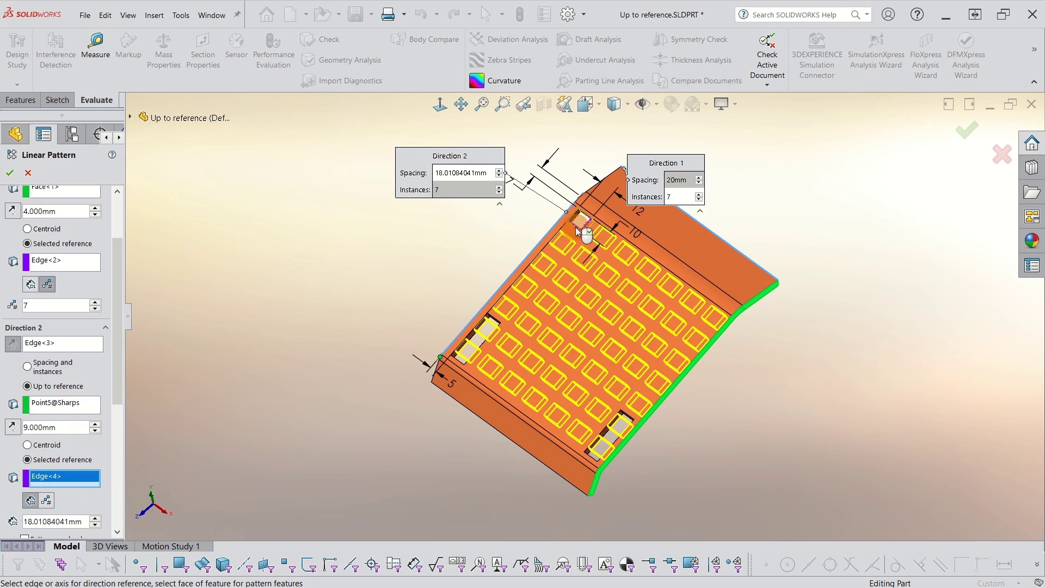
pyautogui.scroll(-3, 107, 430)
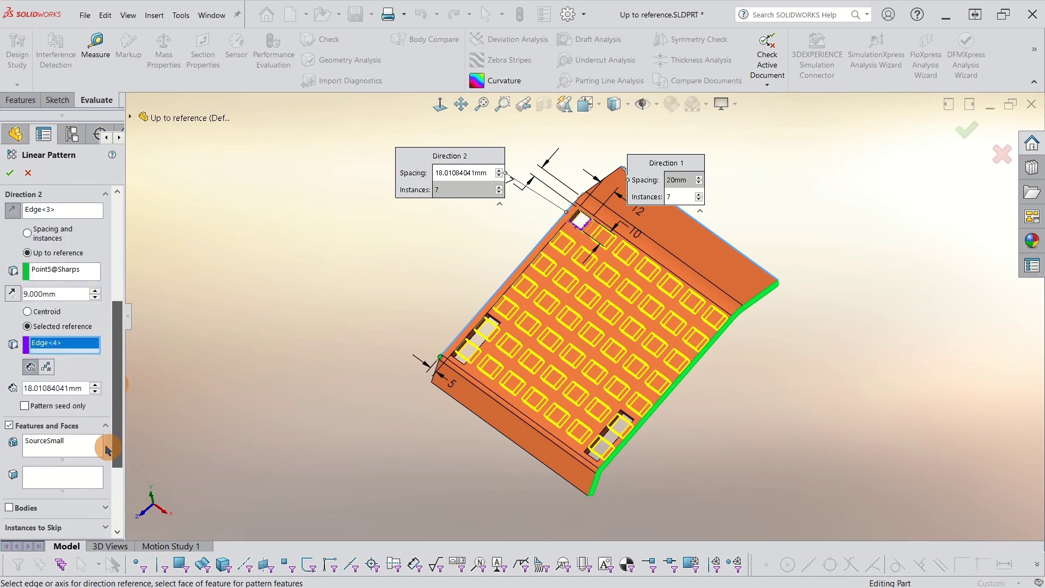
pyautogui.click(46, 368)
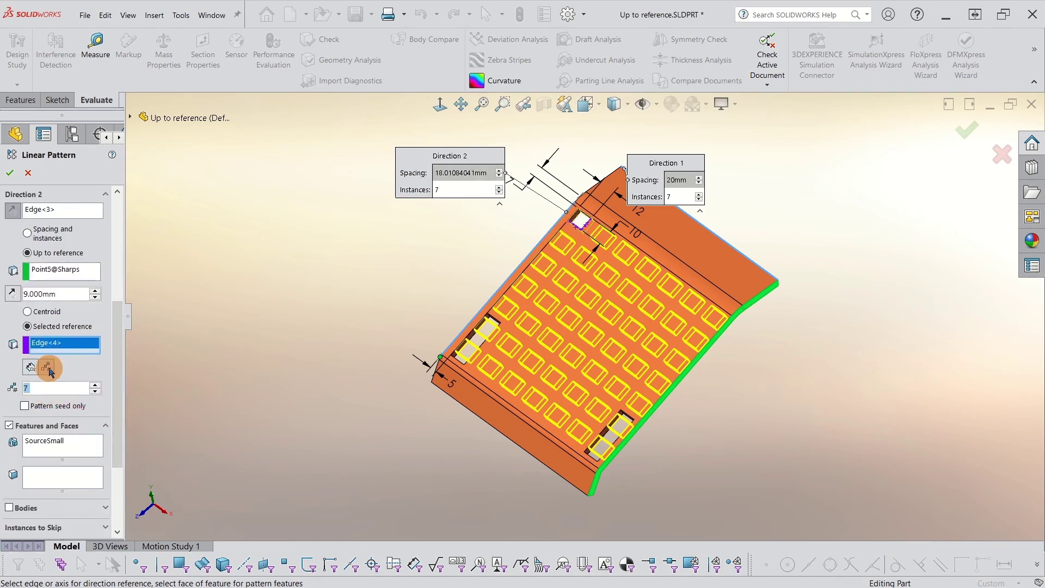
pyautogui.click(95, 385)
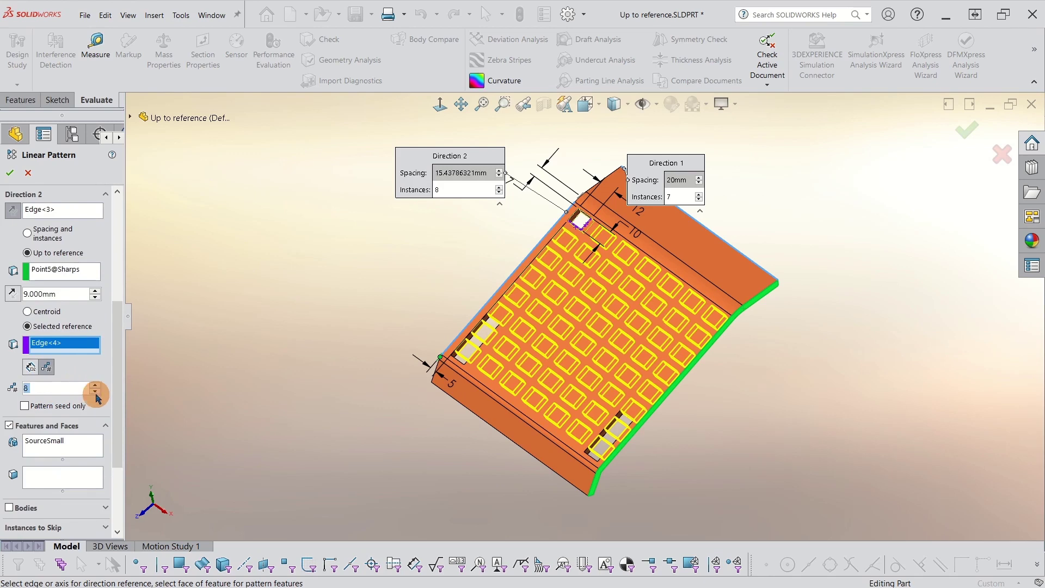
pyautogui.click(95, 391)
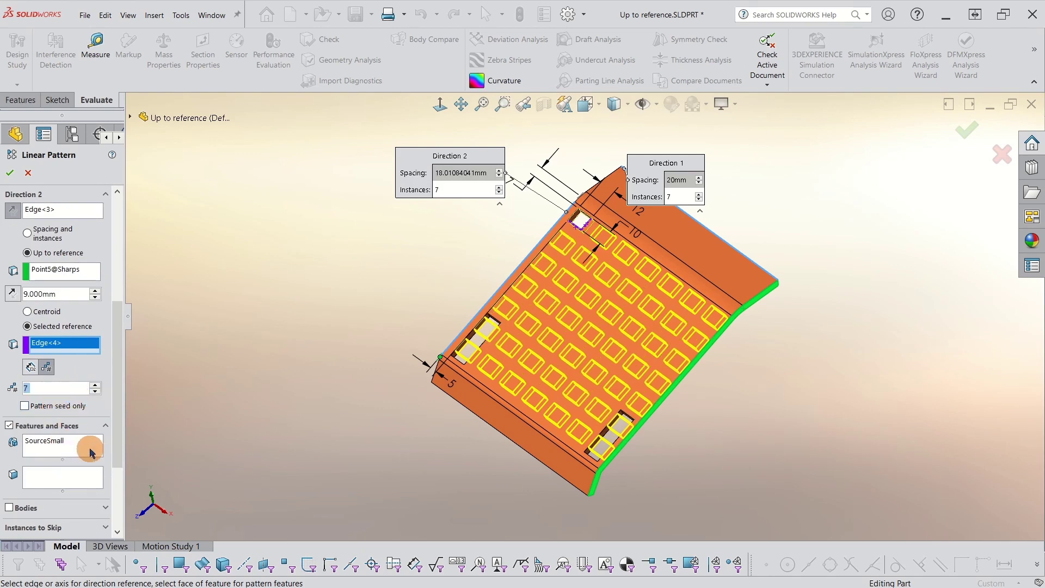
pyautogui.scroll(-3, 116, 437)
# Step: Skip instances (1,7), (1,6), (7,6) and (7,7) beside the two large slots
pyautogui.click(102, 431)
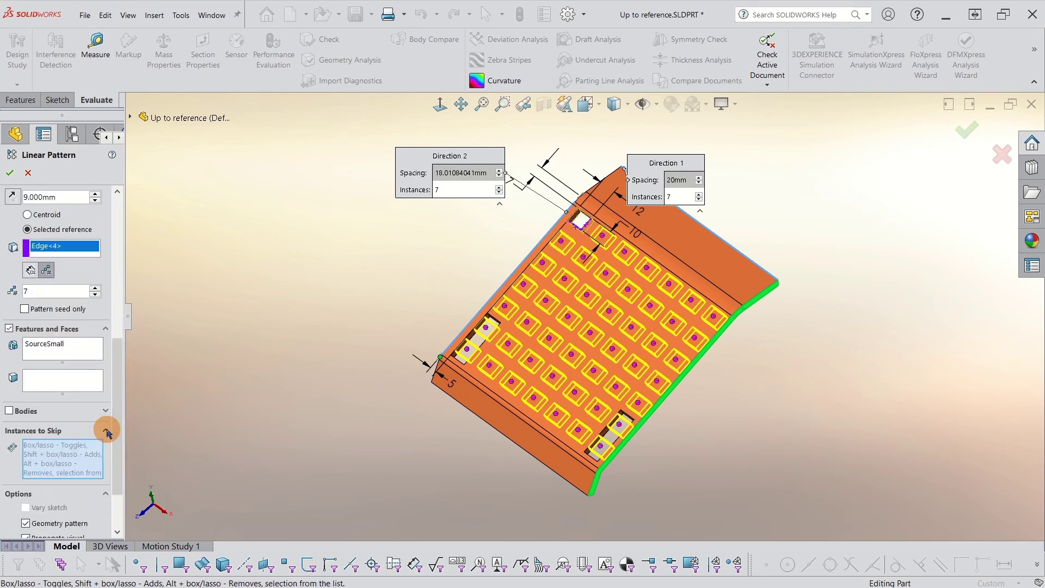
pyautogui.click(467, 349)
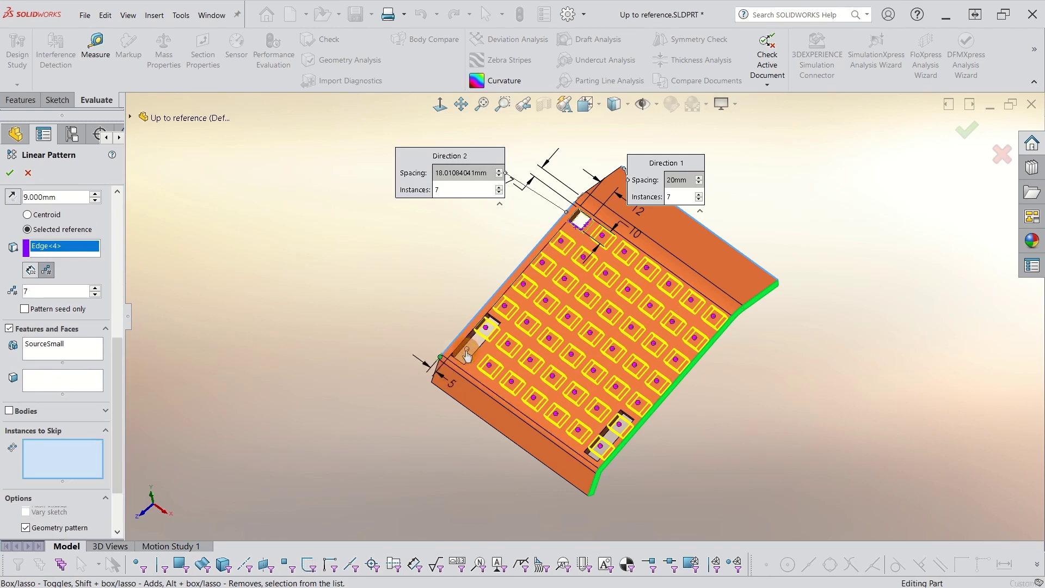
pyautogui.click(482, 332)
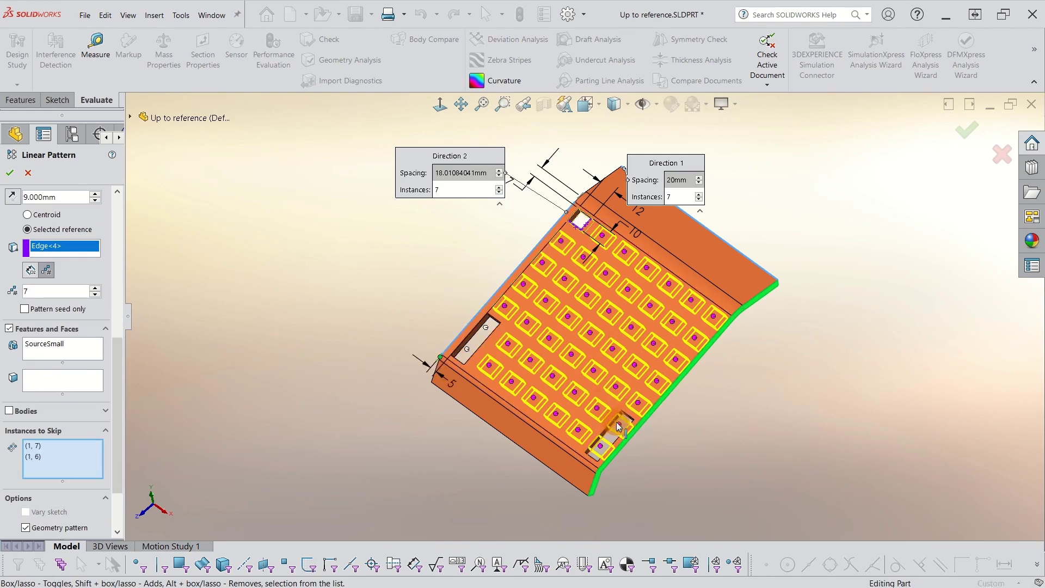
pyautogui.click(622, 430)
pyautogui.click(600, 447)
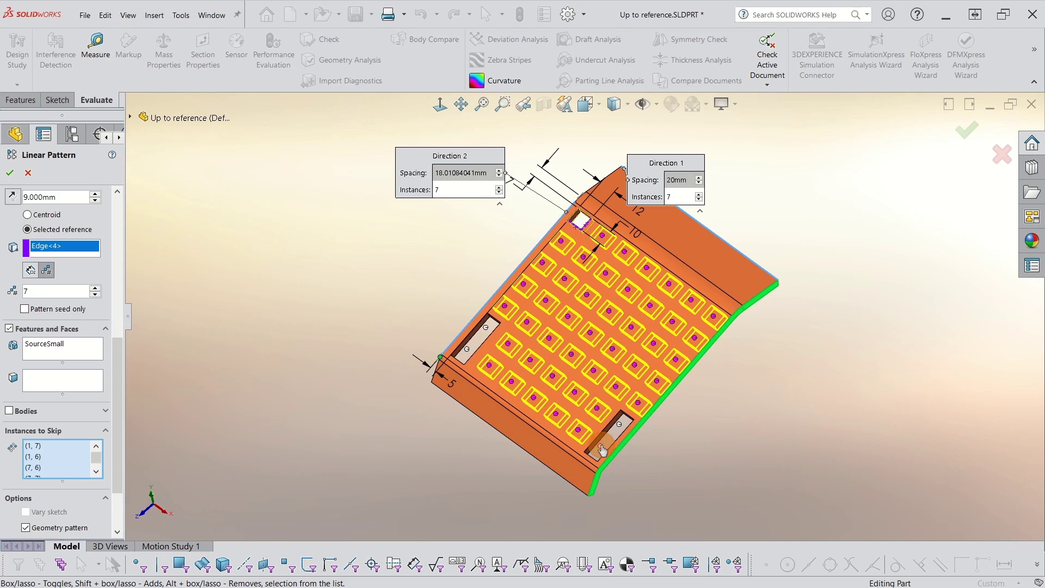
pyautogui.click(10, 172)
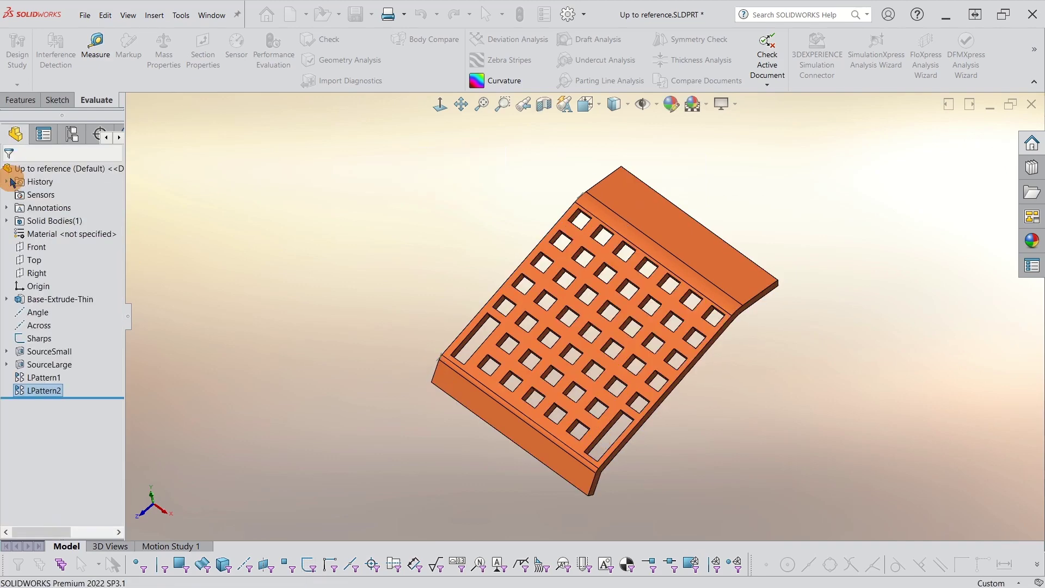